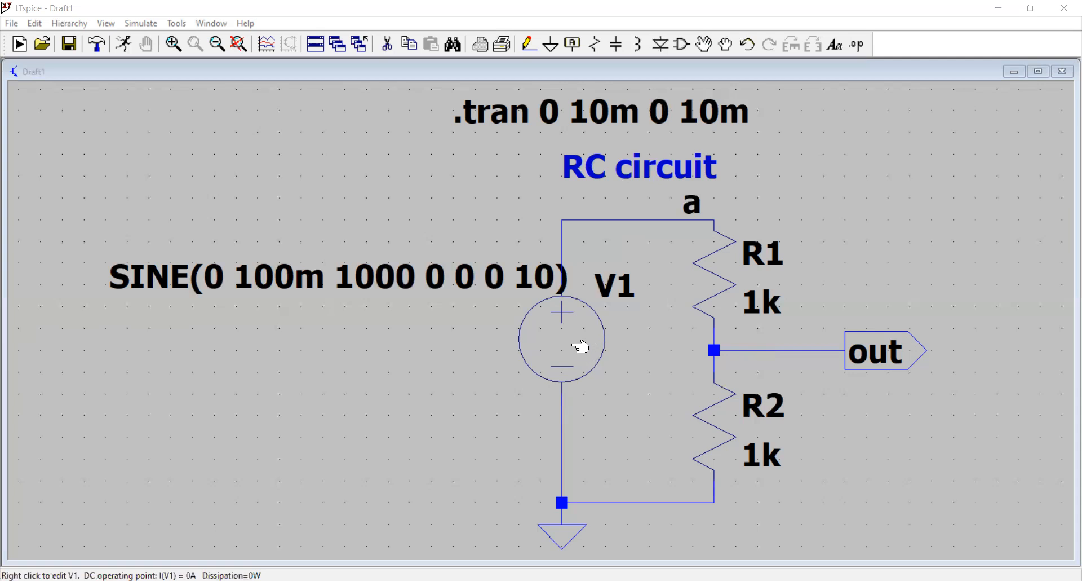
# Step: Review voltage source V1's SINE settings: DC offset, amplitude, frequency, delay, phase, number of cycles and the schematic visibility option
pyautogui.rightClick(572, 344)
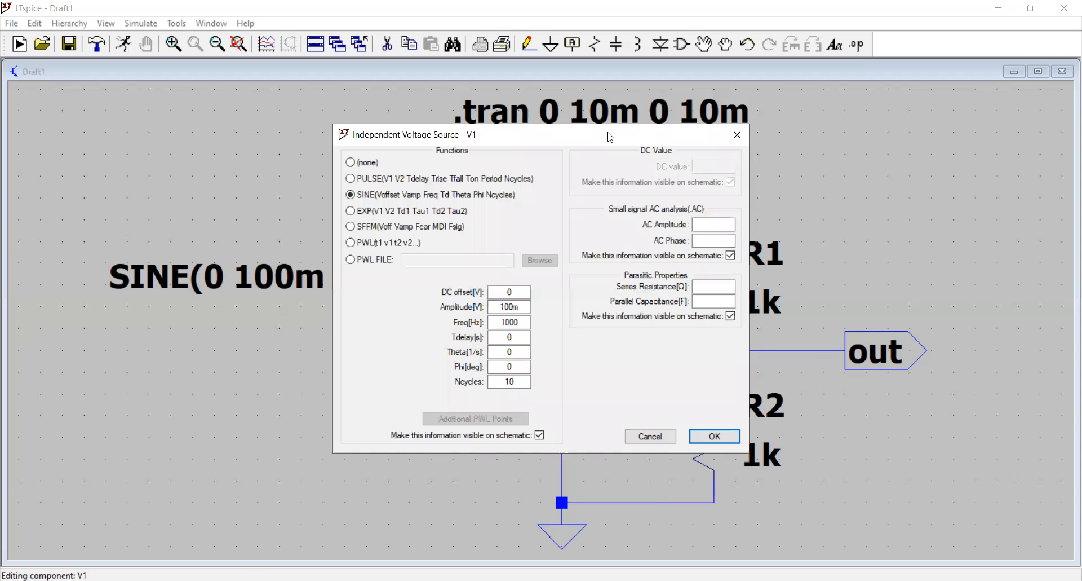
pyautogui.moveTo(608, 133); pyautogui.dragTo(960, 161)
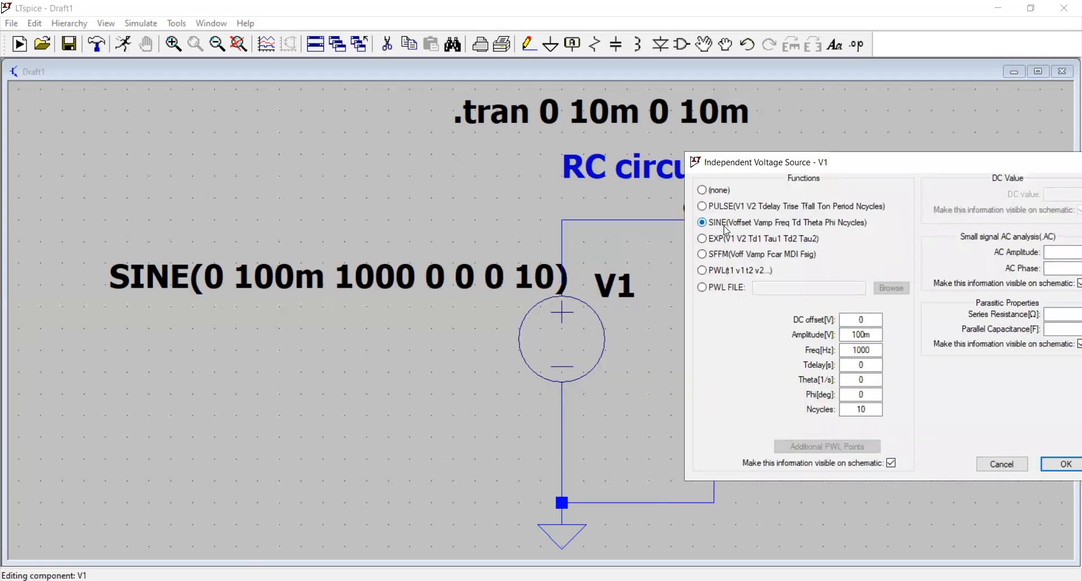
pyautogui.doubleClick(876, 319)
pyautogui.doubleClick(872, 336)
pyautogui.doubleClick(878, 351)
pyautogui.click(868, 365)
pyautogui.click(868, 395)
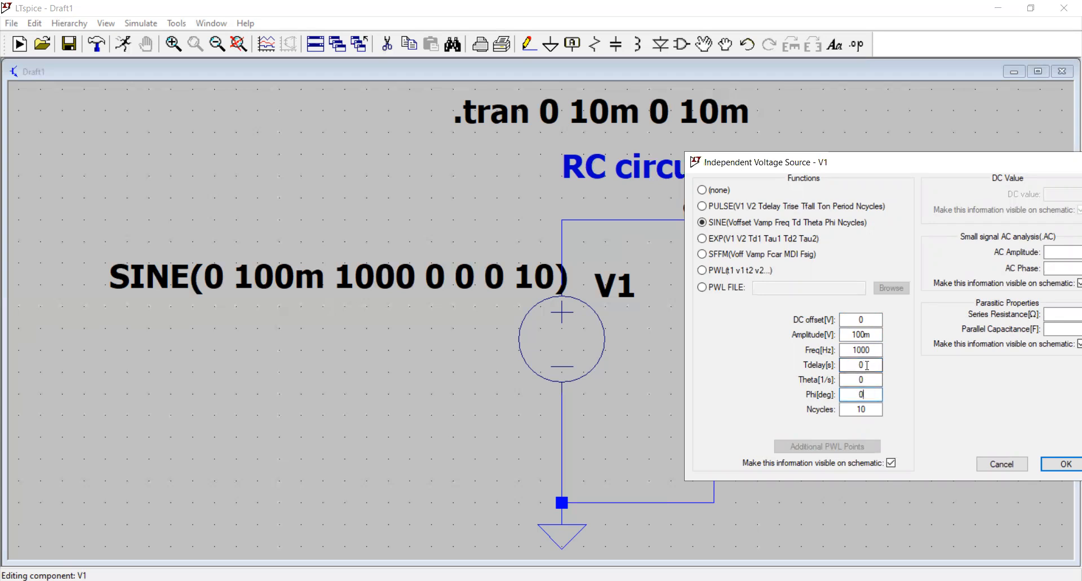
pyautogui.doubleClick(872, 410)
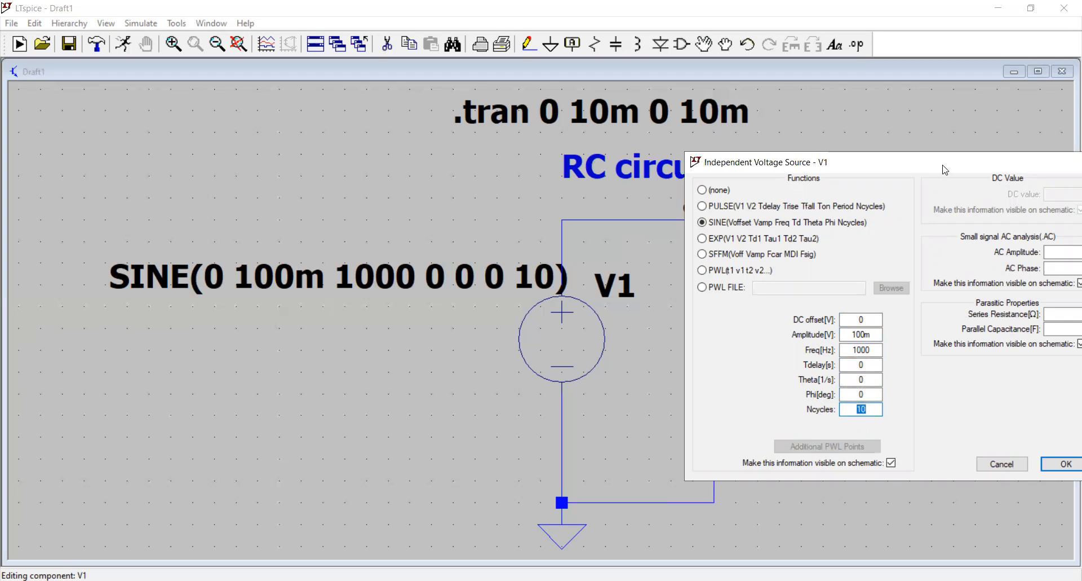
pyautogui.moveTo(945, 169); pyautogui.dragTo(868, 162)
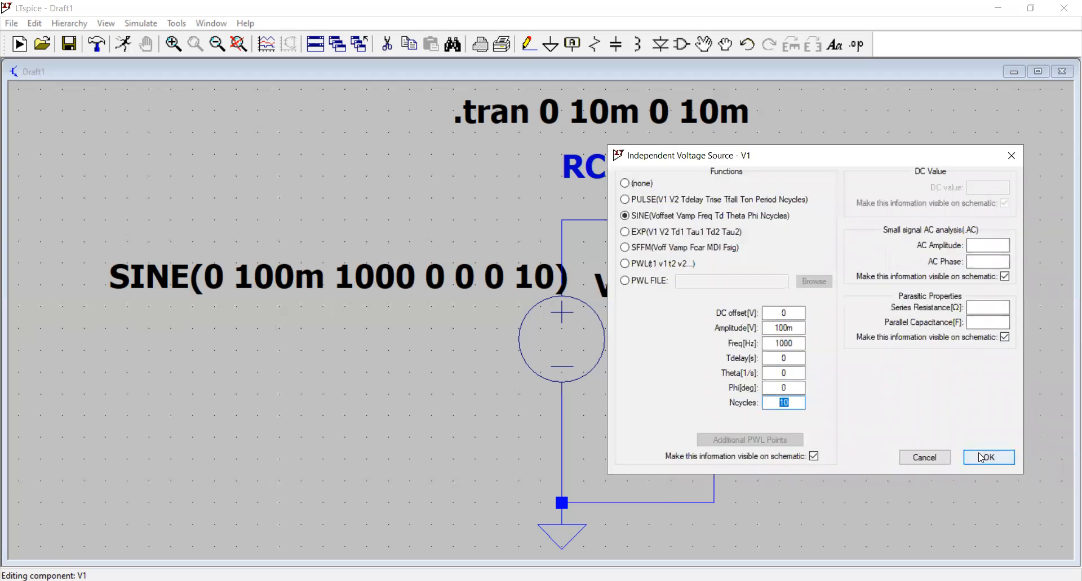
pyautogui.click(816, 456)
pyautogui.click(815, 456)
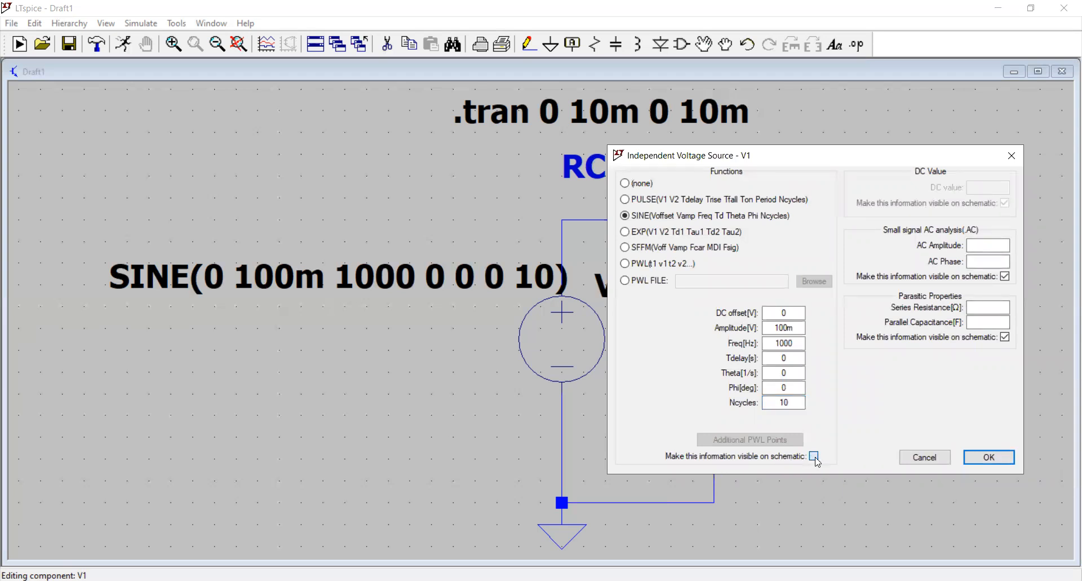
pyautogui.click(989, 457)
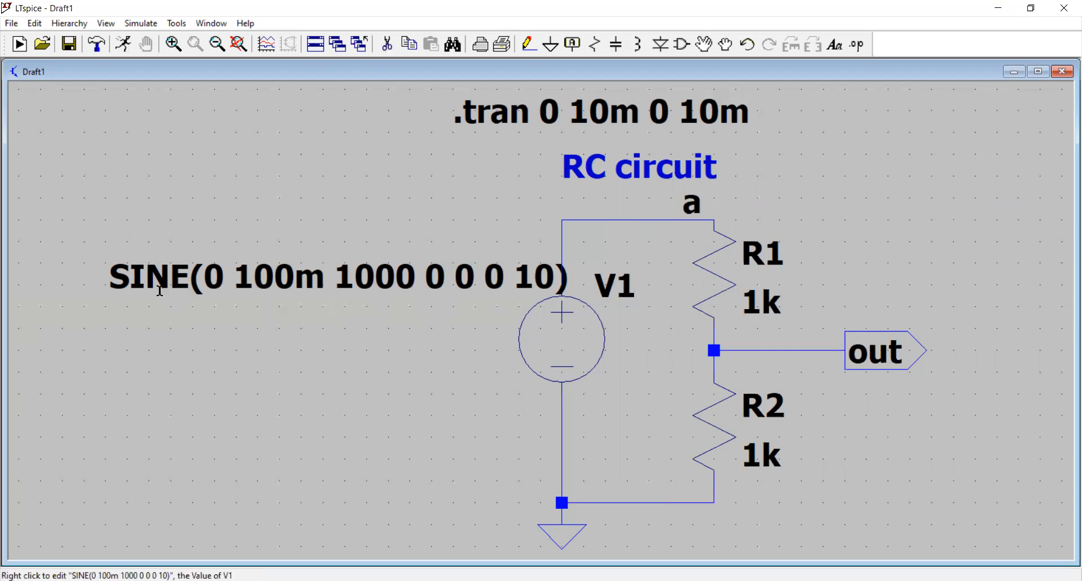
# Step: Check the resistance value of R1 and accept it without editing
pyautogui.moveTo(172, 266)
pyautogui.mouseDown()
pyautogui.moveTo(261, 272)
pyautogui.moveTo(114, 263)
pyautogui.moveTo(168, 265)
pyautogui.mouseUp()
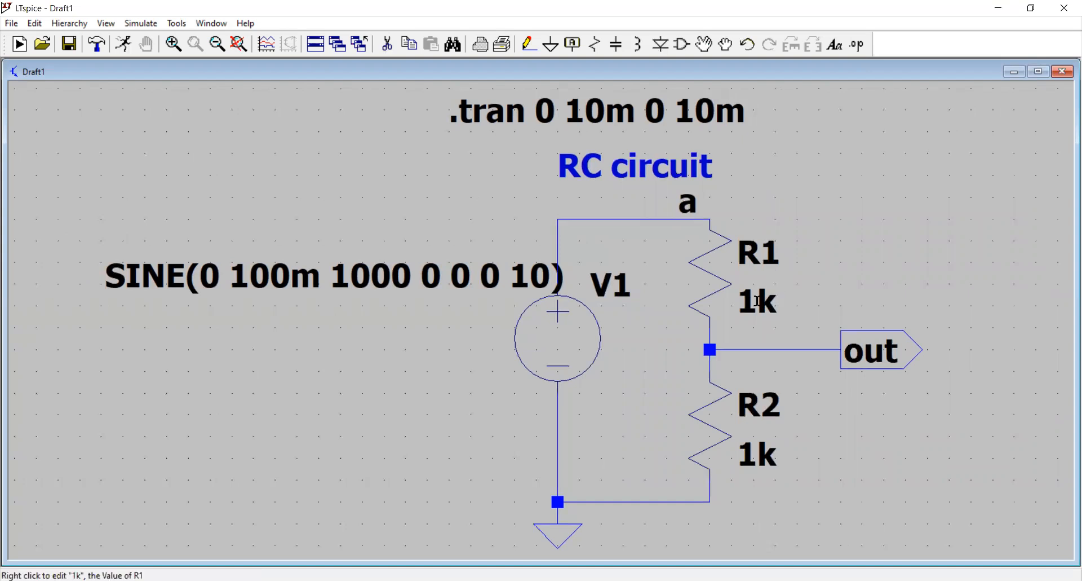
pyautogui.rightClick(758, 301)
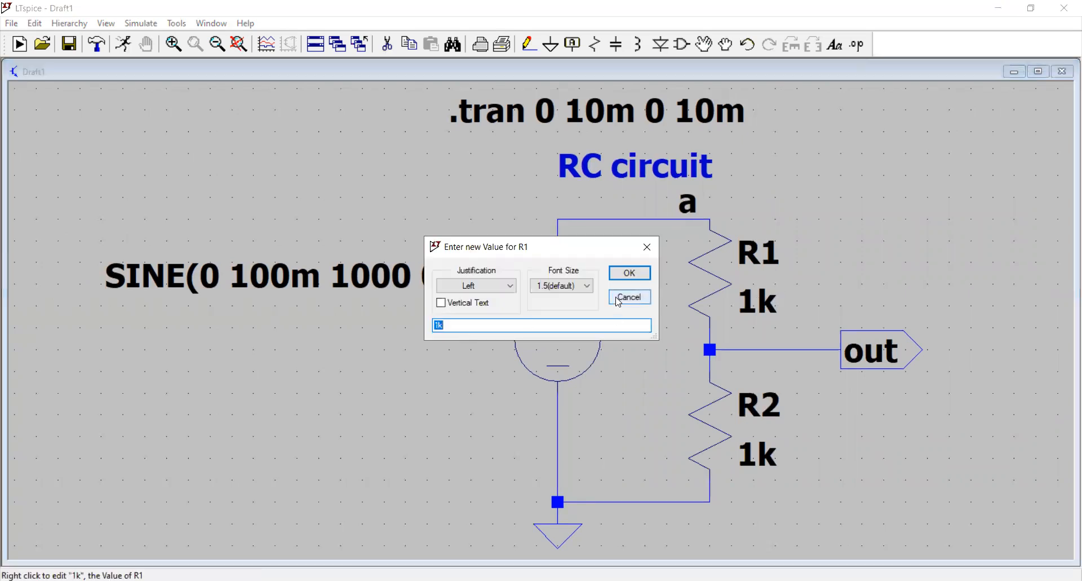
pyautogui.moveTo(618, 301); pyautogui.dragTo(630, 274)
pyautogui.click(630, 275)
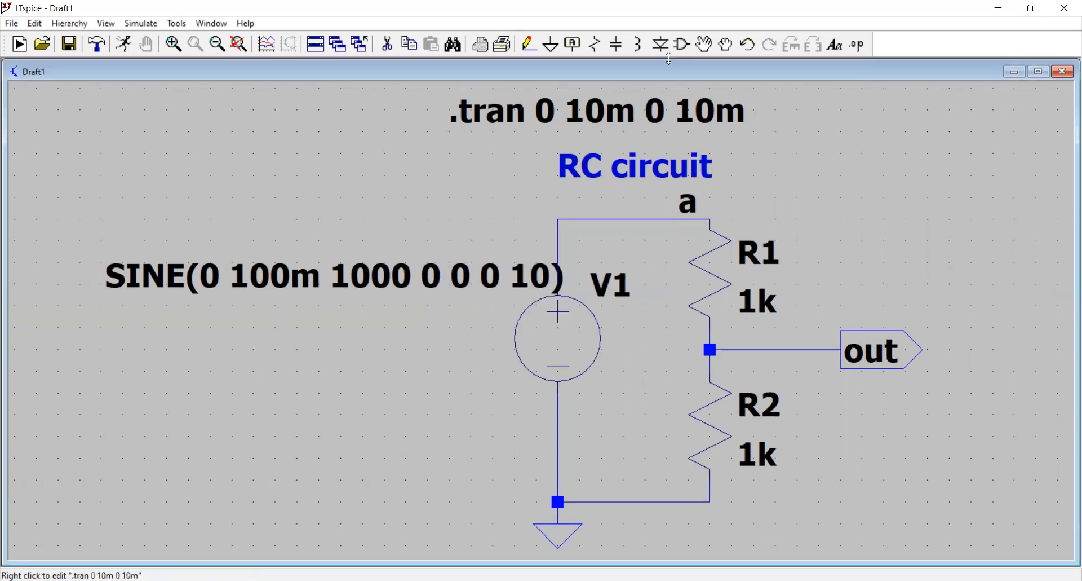
# Step: Find the voltage source in the component library and place one in the empty area left of V1
pyautogui.click(689, 47)
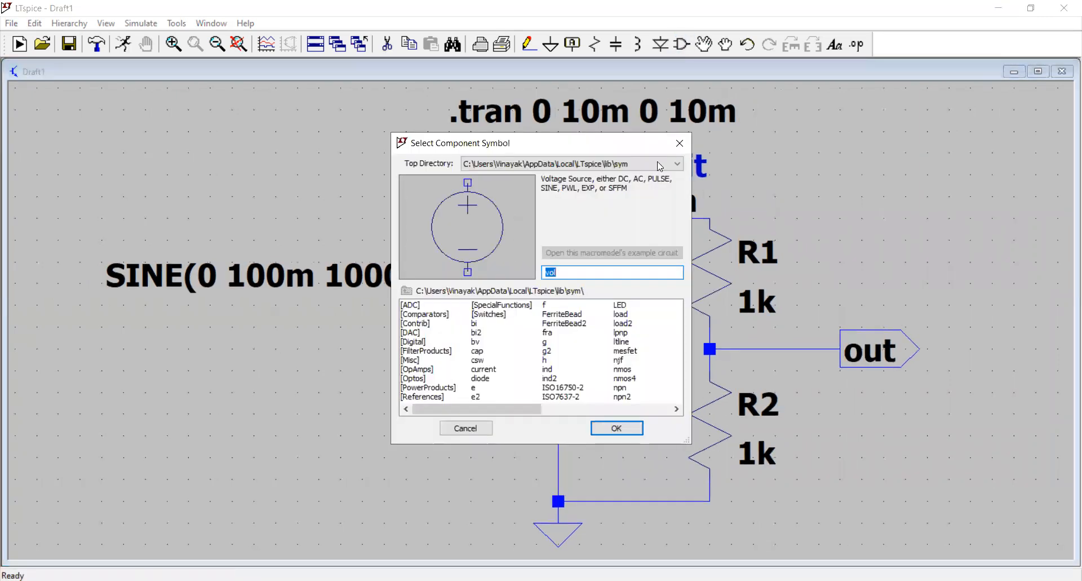
pyautogui.click(679, 143)
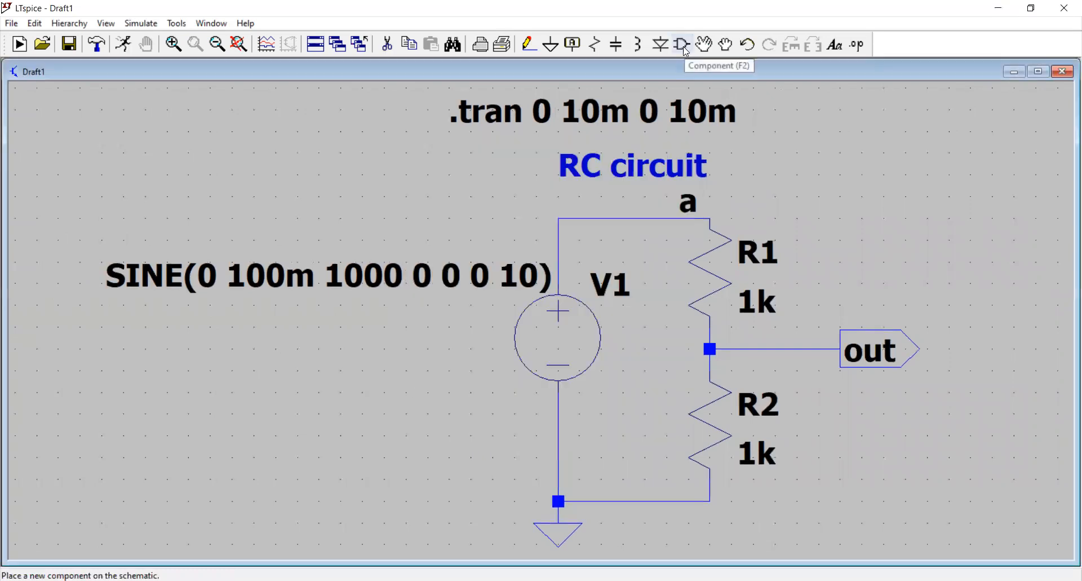
pyautogui.click(683, 49)
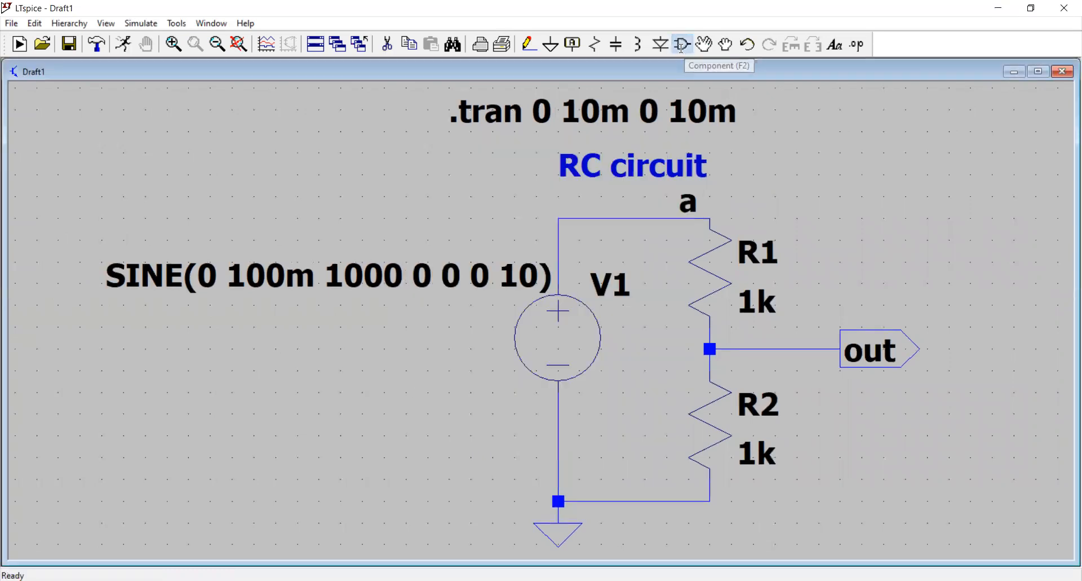
pyautogui.click(568, 271)
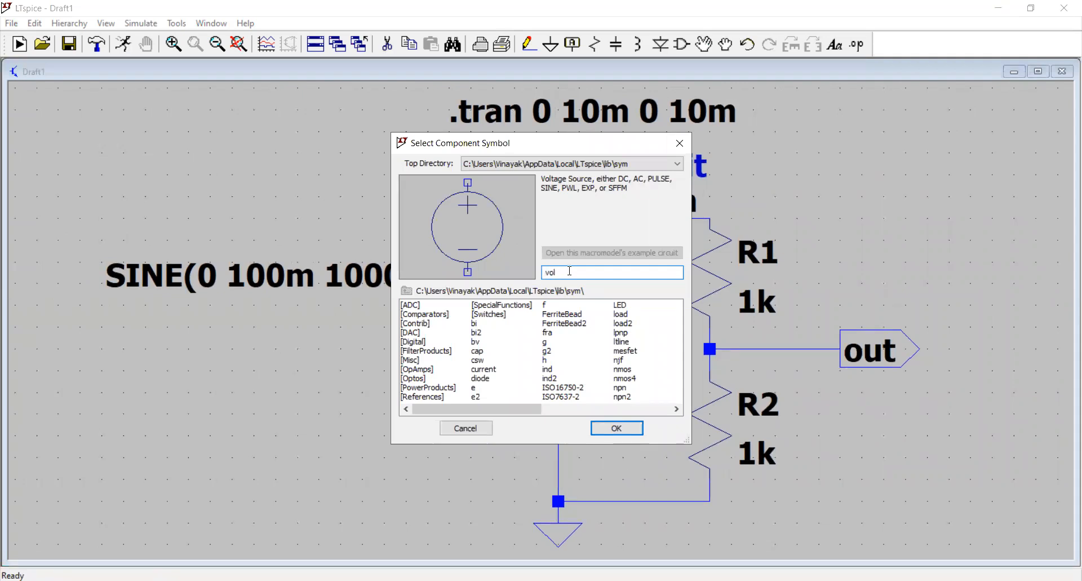
pyautogui.write('v')
pyautogui.press('BackSpace')
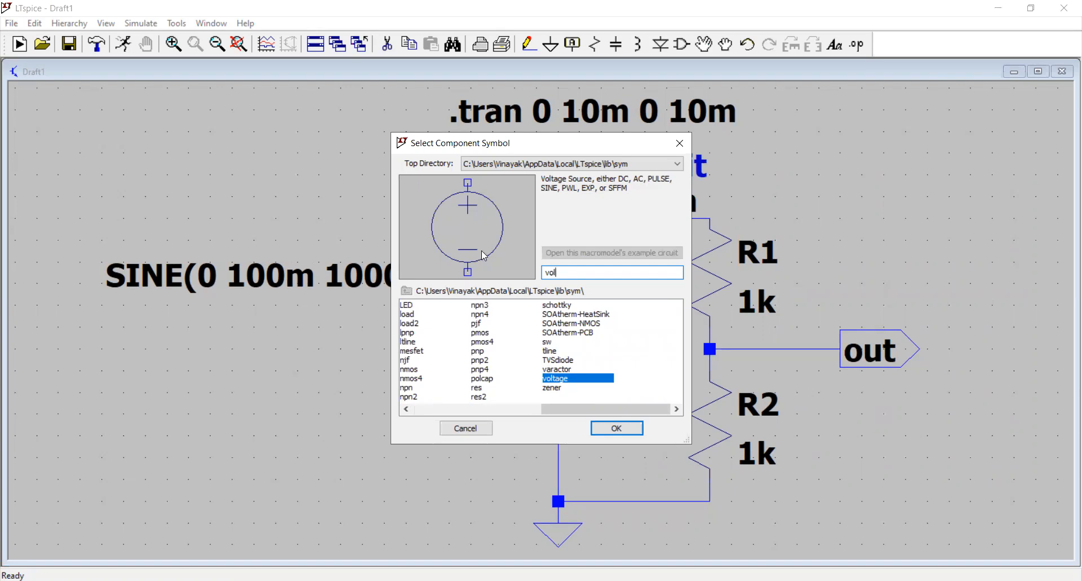
pyautogui.click(620, 428)
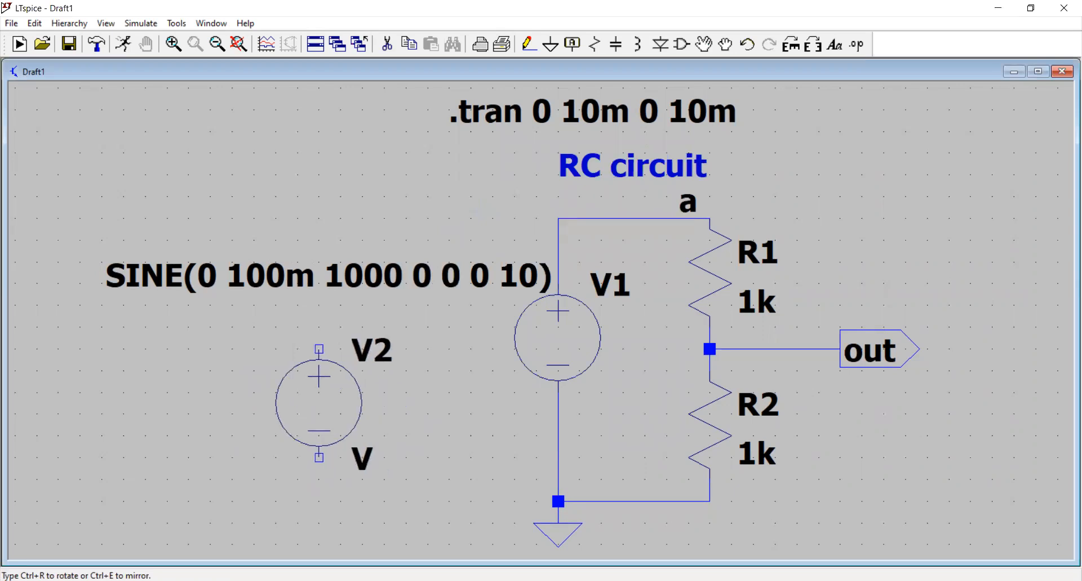
pyautogui.click(363, 349)
pyautogui.press('Escape')
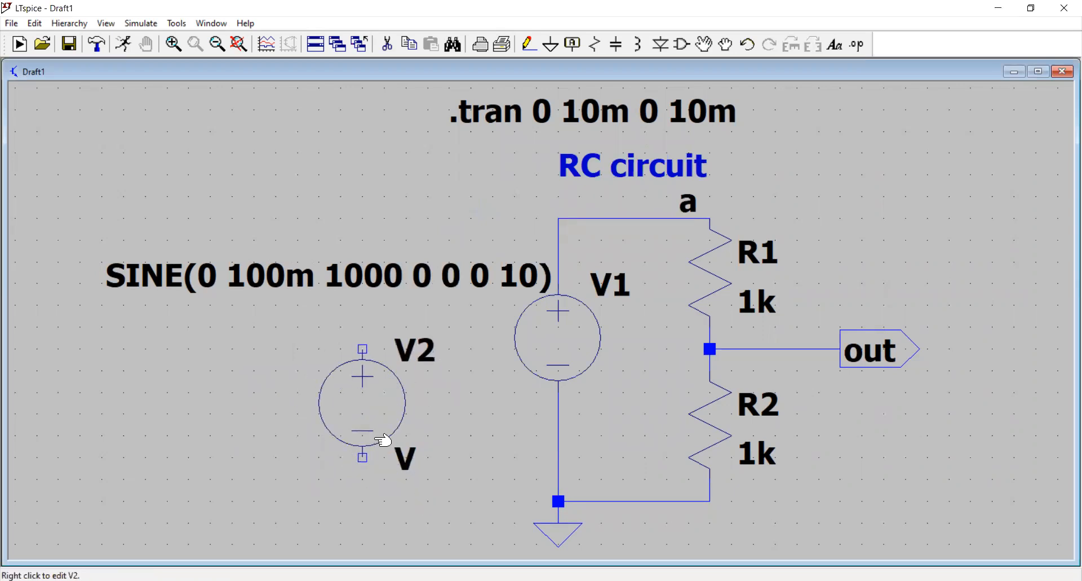
# Step: Choose the SINE function in V2's advanced source settings, leaving its parameters blank
pyautogui.rightClick(602, 304)
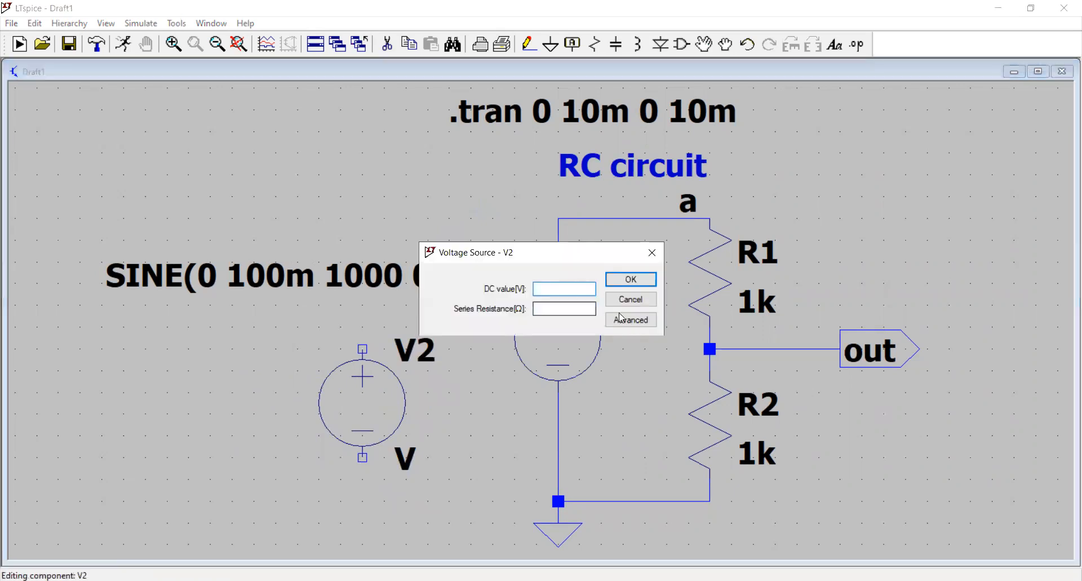
pyautogui.click(621, 320)
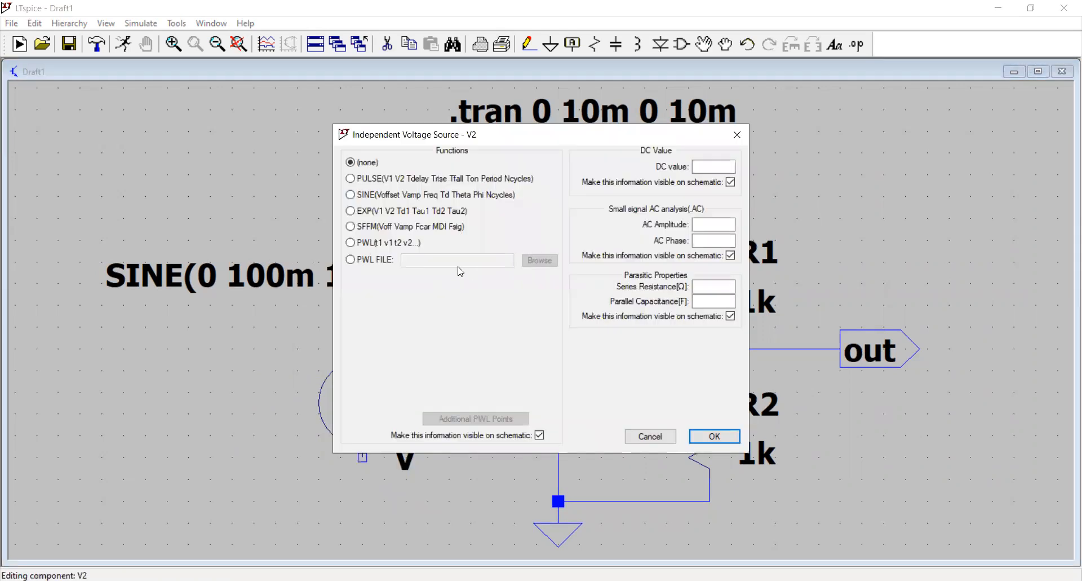
pyautogui.click(376, 197)
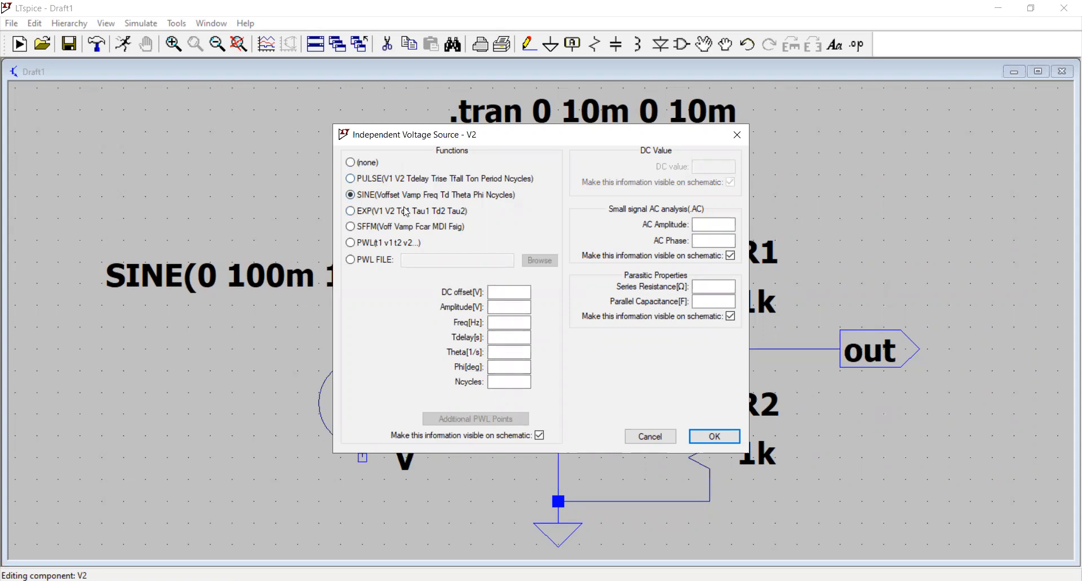
pyautogui.click(507, 292)
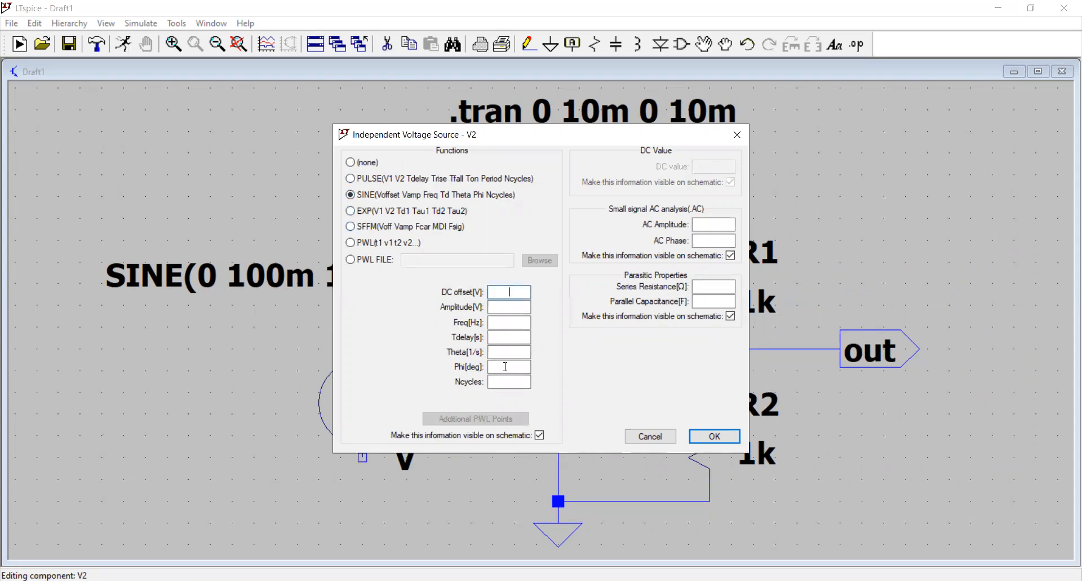
pyautogui.click(729, 436)
# Step: Delete voltage source V2 from the schematic
pyautogui.click(388, 44)
pyautogui.click(381, 428)
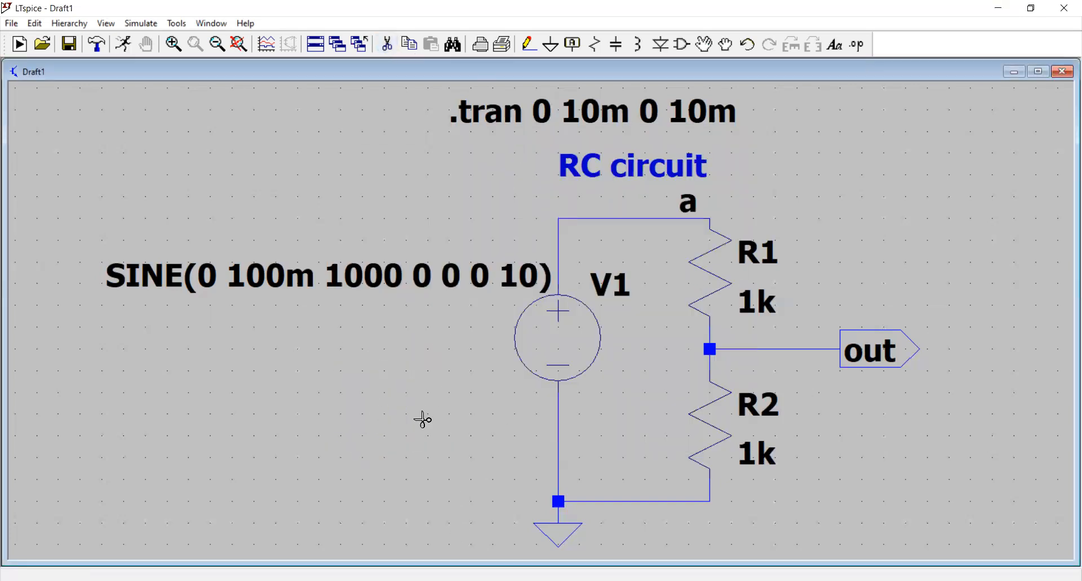
pyautogui.press('Escape')
# Step: Place two extra resistors side by side in the empty area left of V1
pyautogui.click(597, 44)
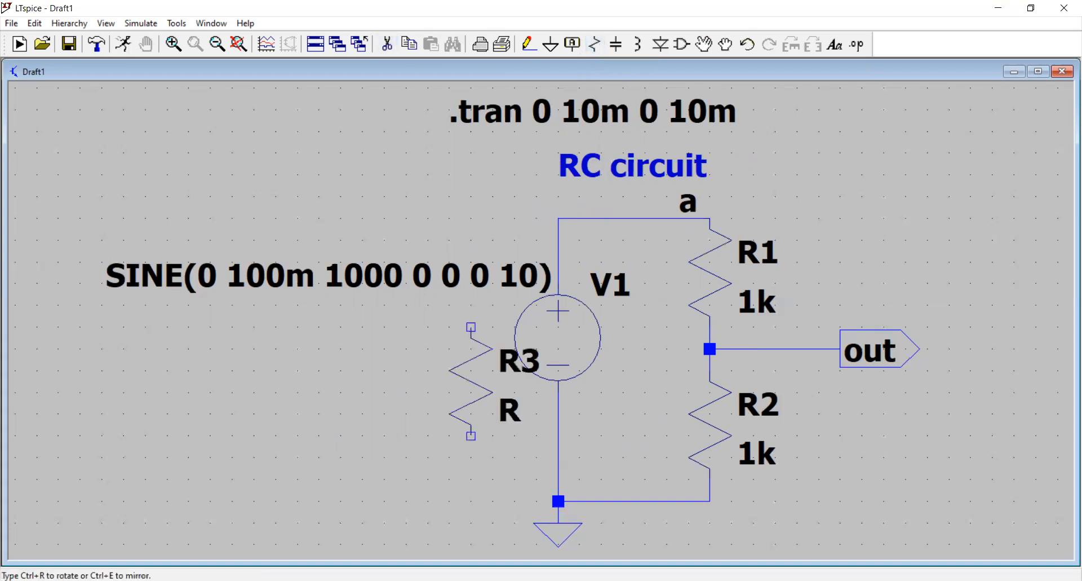
pyautogui.click(319, 395)
pyautogui.click(210, 394)
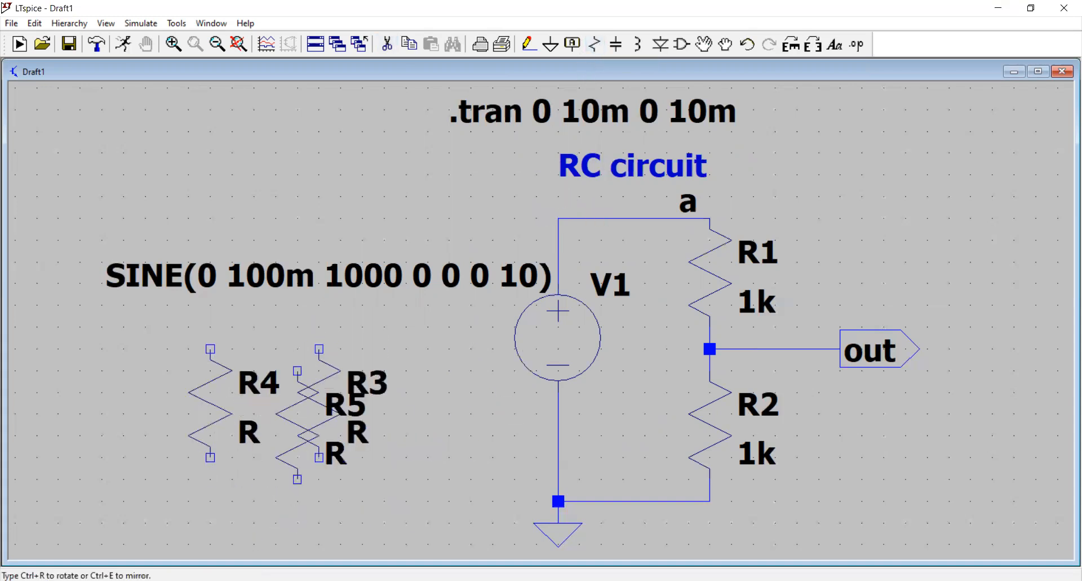
pyautogui.press('Escape')
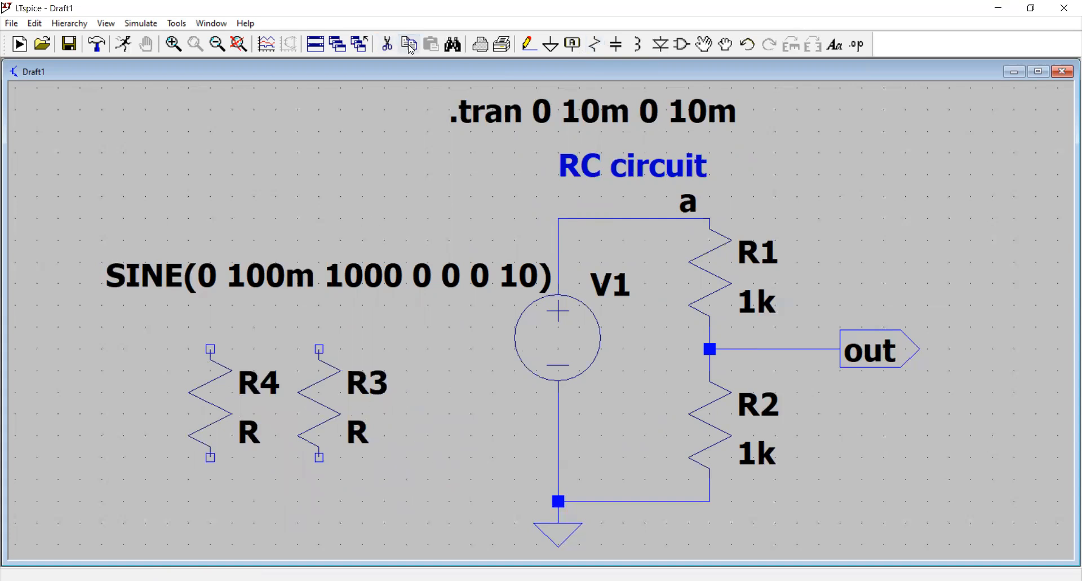
# Step: Delete the two unconnected resistors R4 and R3
pyautogui.click(387, 44)
pyautogui.click(225, 408)
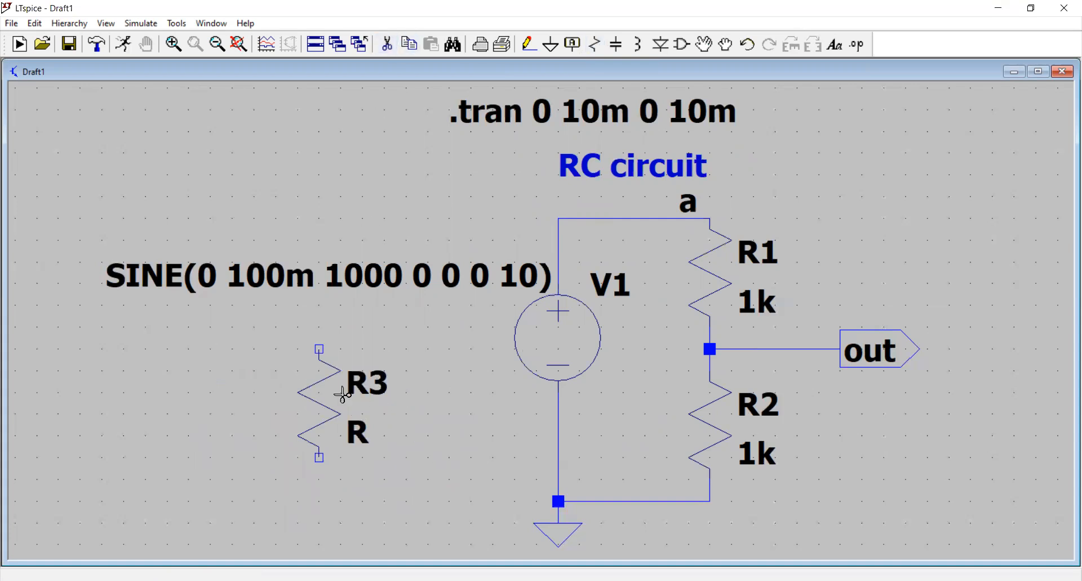
pyautogui.click(338, 393)
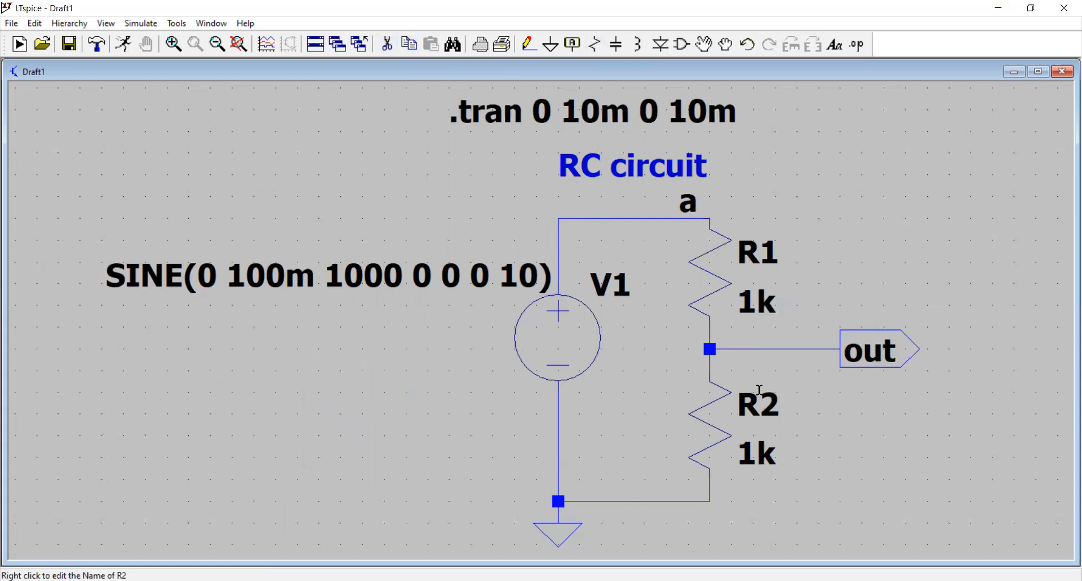
# Step: Highlight the output net, and switch the highlight to the net labelled a between V1 and R1
pyautogui.rightClick(752, 349)
pyautogui.click(807, 362)
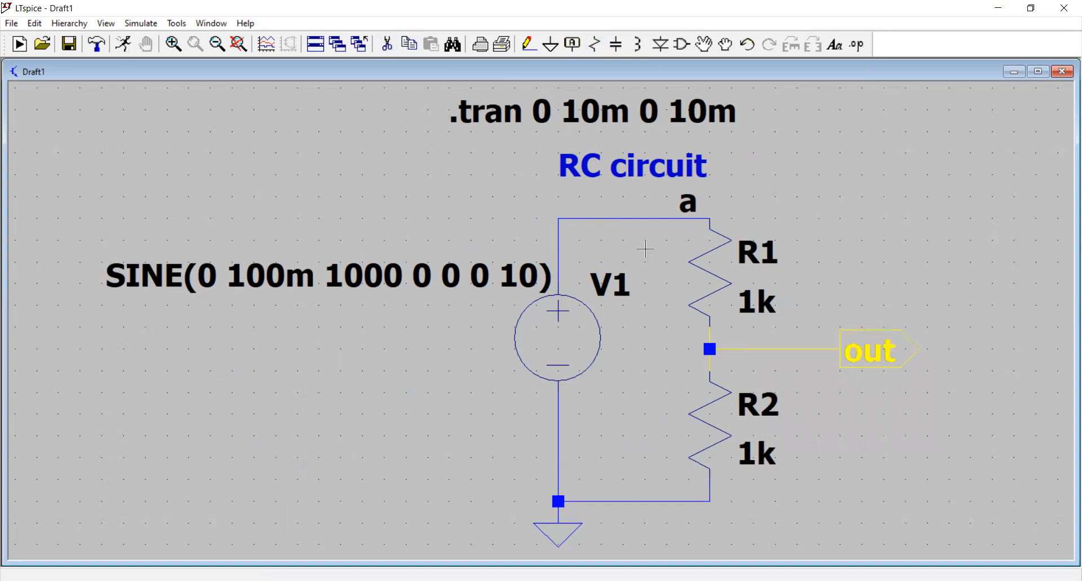
pyautogui.rightClick(619, 217)
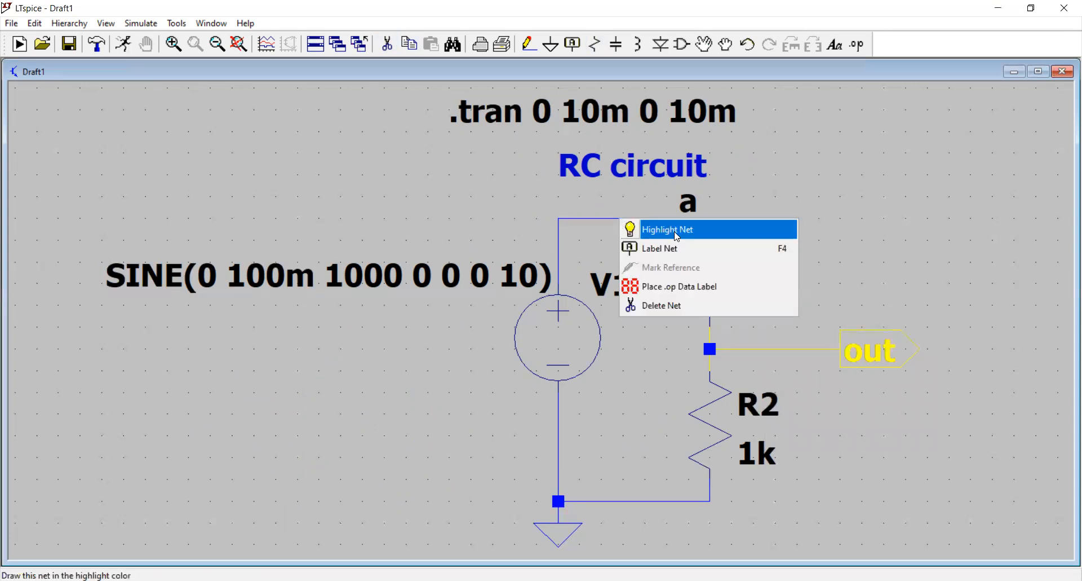
pyautogui.click(677, 230)
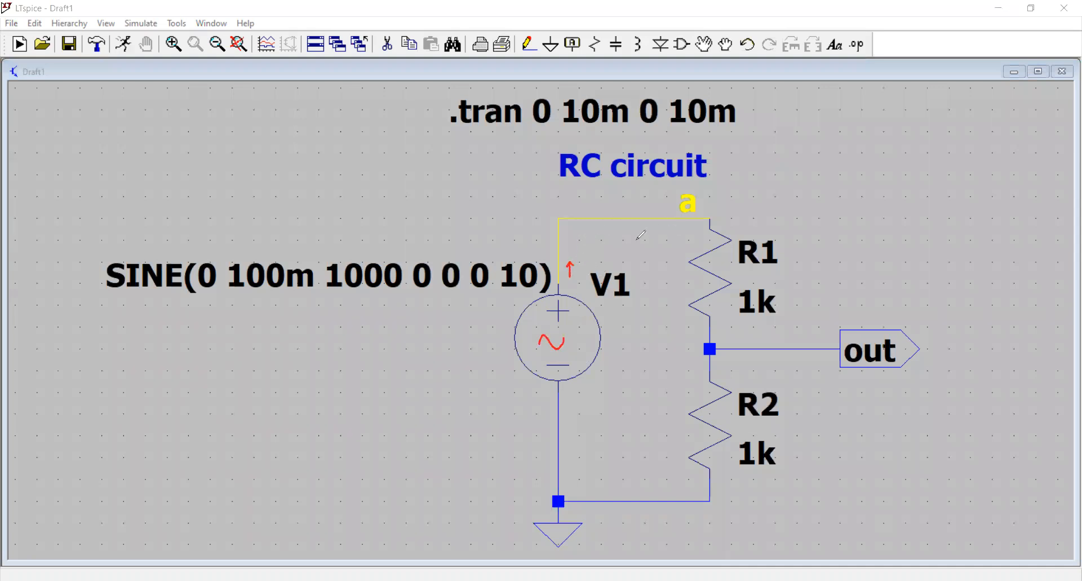
# Step: Annotate the circuit with a clockwise loop arrow from above V1 past R1 and R2, labelled as alternating current I
pyautogui.moveTo(578, 249)
pyautogui.mouseDown()
pyautogui.moveTo(582, 236)
pyautogui.moveTo(609, 237)
pyautogui.mouseUp()
pyautogui.moveTo(635, 248)
pyautogui.mouseDown()
pyautogui.moveTo(674, 265)
pyautogui.moveTo(686, 349)
pyautogui.moveTo(685, 401)
pyautogui.moveTo(654, 471)
pyautogui.moveTo(622, 475)
pyautogui.moveTo(581, 394)
pyautogui.moveTo(588, 399)
pyautogui.mouseUp()
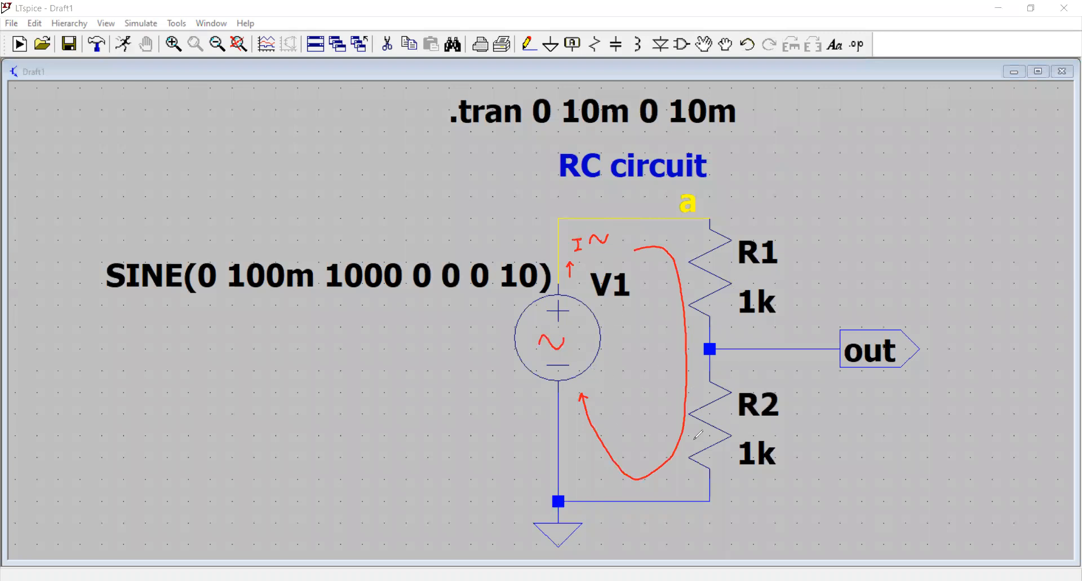
pyautogui.moveTo(658, 401); pyautogui.dragTo(663, 409)
pyautogui.moveTo(659, 409); pyautogui.dragTo(667, 408)
# Step: Underline the 100m amplitude and handwrite I = V/RT = 100mV/2kΩ = 50µA right of net a
pyautogui.moveTo(231, 298); pyautogui.dragTo(301, 298)
pyautogui.moveTo(812, 211); pyautogui.dragTo(824, 211)
pyautogui.moveTo(818, 212); pyautogui.dragTo(818, 225)
pyautogui.moveTo(813, 226); pyautogui.dragTo(849, 217)
pyautogui.moveTo(839, 224)
pyautogui.mouseDown()
pyautogui.moveTo(877, 202)
pyautogui.moveTo(887, 219)
pyautogui.moveTo(870, 239)
pyautogui.mouseUp()
pyautogui.moveTo(870, 227)
pyautogui.mouseDown()
pyautogui.moveTo(876, 239)
pyautogui.moveTo(884, 231)
pyautogui.mouseUp()
pyautogui.moveTo(880, 232); pyautogui.dragTo(881, 243)
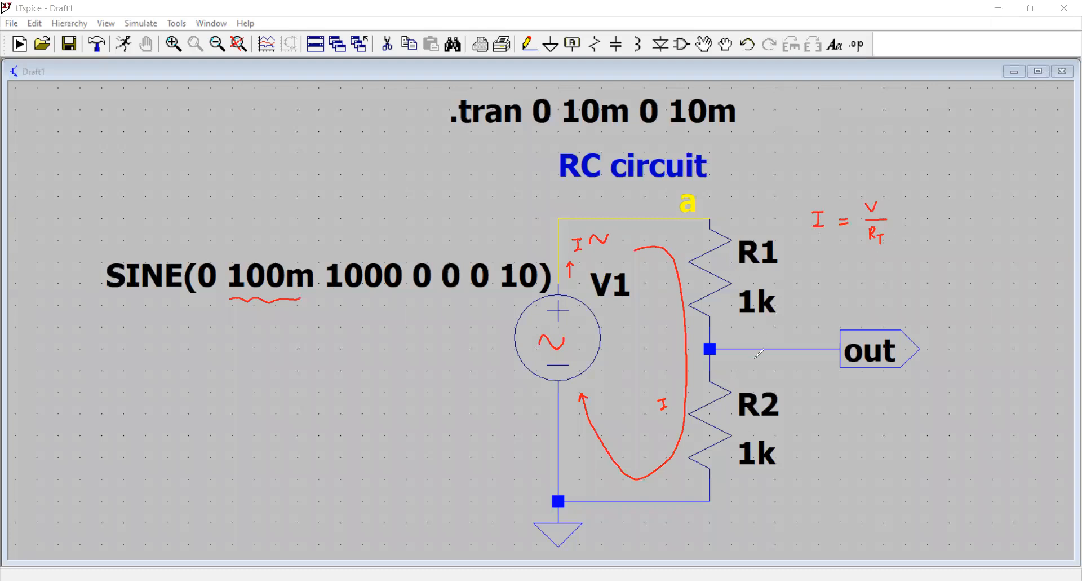
pyautogui.moveTo(900, 216); pyautogui.dragTo(908, 222)
pyautogui.moveTo(928, 205)
pyautogui.mouseDown()
pyautogui.moveTo(976, 202)
pyautogui.moveTo(959, 217)
pyautogui.moveTo(992, 217)
pyautogui.moveTo(945, 236)
pyautogui.mouseUp()
pyautogui.moveTo(952, 226)
pyautogui.mouseDown()
pyautogui.moveTo(960, 235)
pyautogui.moveTo(1018, 219)
pyautogui.mouseUp()
pyautogui.moveTo(1020, 209); pyautogui.dragTo(1050, 219)
pyautogui.moveTo(1052, 220); pyautogui.dragTo(1062, 215)
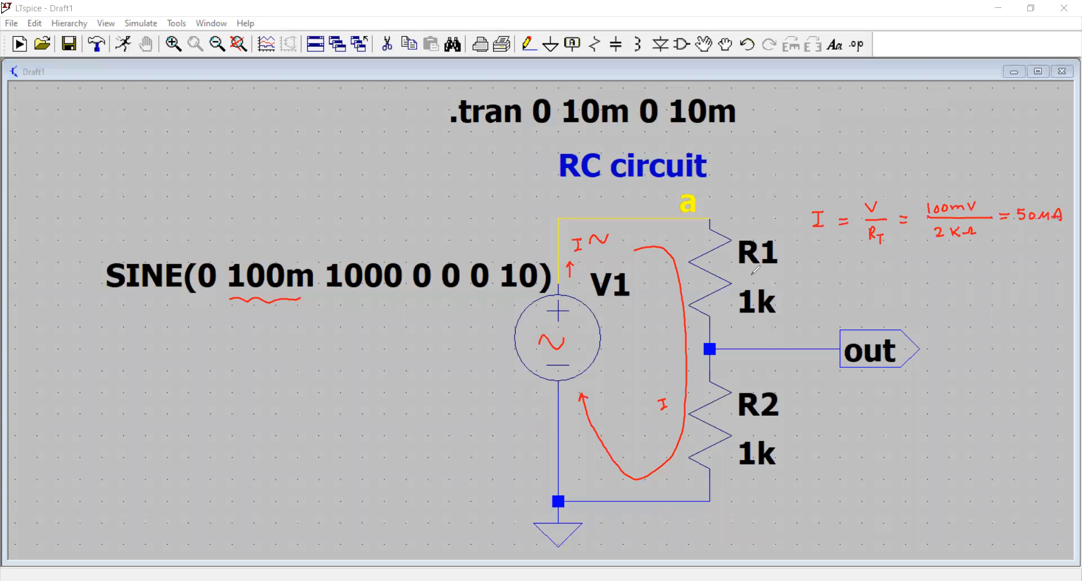
# Step: Sketch small sine waves beside R1 and R2, underline both 1k values, and write the label VR1 right of R1
pyautogui.moveTo(765, 285); pyautogui.dragTo(800, 283)
pyautogui.moveTo(772, 429); pyautogui.dragTo(810, 422)
pyautogui.moveTo(743, 321); pyautogui.dragTo(782, 317)
pyautogui.moveTo(828, 280); pyautogui.dragTo(837, 281)
pyautogui.moveTo(841, 284); pyautogui.dragTo(849, 294)
pyautogui.moveTo(850, 289); pyautogui.dragTo(851, 298)
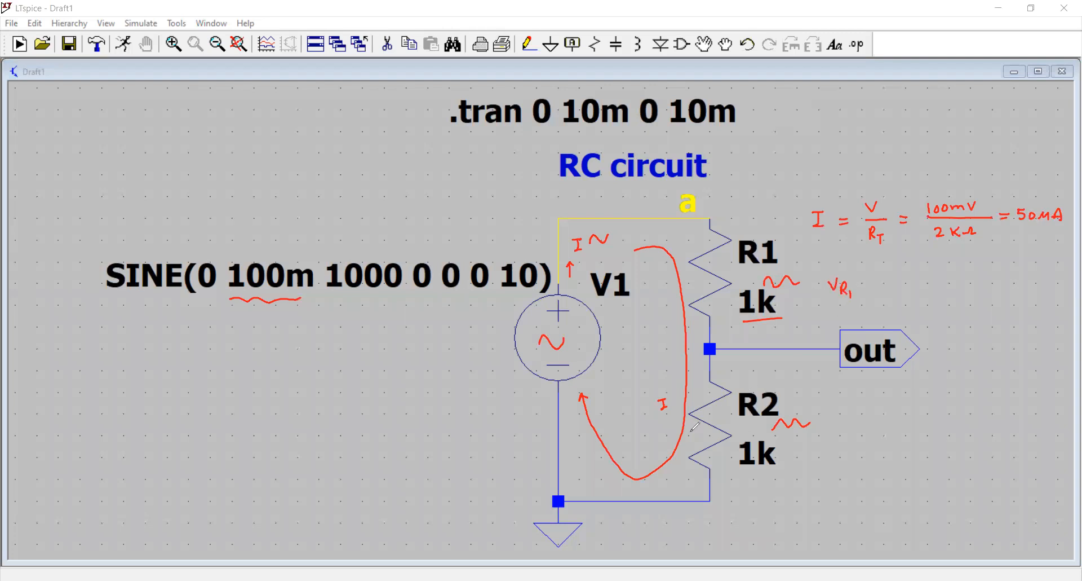
pyautogui.moveTo(742, 474); pyautogui.dragTo(767, 472)
# Step: Handwrite VR1 = I·R1 = 50µA×1kΩ and VR2 = I·R2 = 50mV, underline 50mV, and sketch a sine wave below it
pyautogui.moveTo(836, 308); pyautogui.dragTo(864, 323)
pyautogui.moveTo(862, 290); pyautogui.dragTo(882, 279)
pyautogui.moveTo(879, 280); pyautogui.dragTo(878, 290)
pyautogui.moveTo(876, 290); pyautogui.dragTo(907, 291)
pyautogui.click(889, 285)
pyautogui.moveTo(910, 285)
pyautogui.mouseDown()
pyautogui.moveTo(890, 315)
pyautogui.moveTo(922, 316)
pyautogui.mouseUp()
pyautogui.click(898, 310)
pyautogui.moveTo(921, 287)
pyautogui.mouseDown()
pyautogui.moveTo(935, 309)
pyautogui.moveTo(960, 275)
pyautogui.moveTo(1018, 280)
pyautogui.moveTo(1008, 282)
pyautogui.mouseUp()
pyautogui.moveTo(1024, 275)
pyautogui.mouseDown()
pyautogui.moveTo(1027, 284)
pyautogui.moveTo(1043, 277)
pyautogui.mouseUp()
pyautogui.moveTo(950, 306); pyautogui.dragTo(961, 305)
pyautogui.moveTo(952, 310)
pyautogui.mouseDown()
pyautogui.moveTo(983, 299)
pyautogui.moveTo(1008, 308)
pyautogui.mouseUp()
pyautogui.moveTo(1009, 302)
pyautogui.mouseDown()
pyautogui.moveTo(1021, 302)
pyautogui.moveTo(992, 319)
pyautogui.moveTo(1026, 319)
pyautogui.mouseUp()
pyautogui.moveTo(972, 344); pyautogui.dragTo(1026, 337)
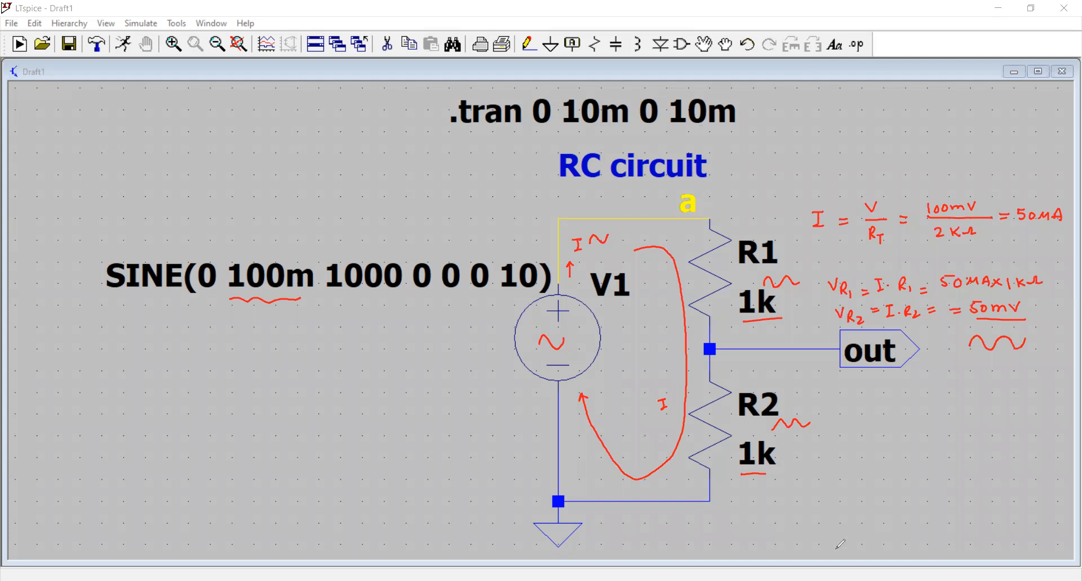
# Step: Open the transient simulation command settings and move the dialog clear of the V1, R1 and R2 circuit
pyautogui.click(148, 23)
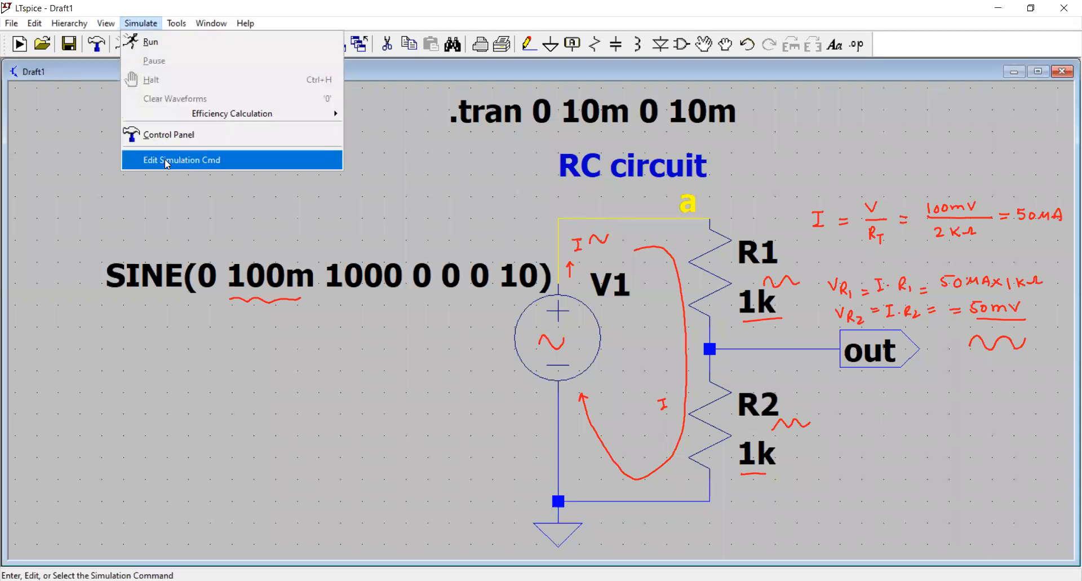
pyautogui.click(168, 162)
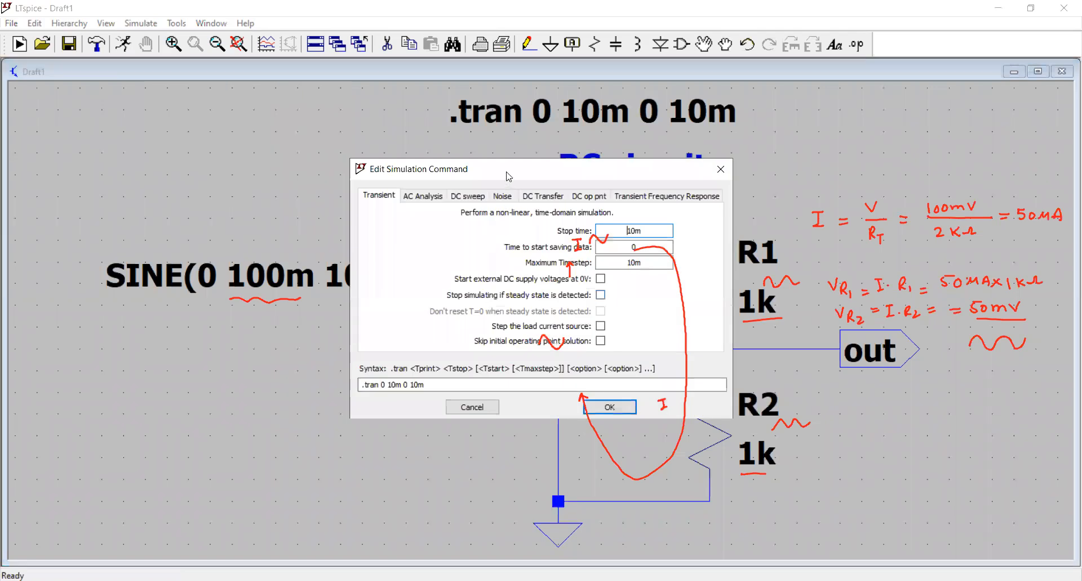
pyautogui.moveTo(509, 177); pyautogui.dragTo(179, 98)
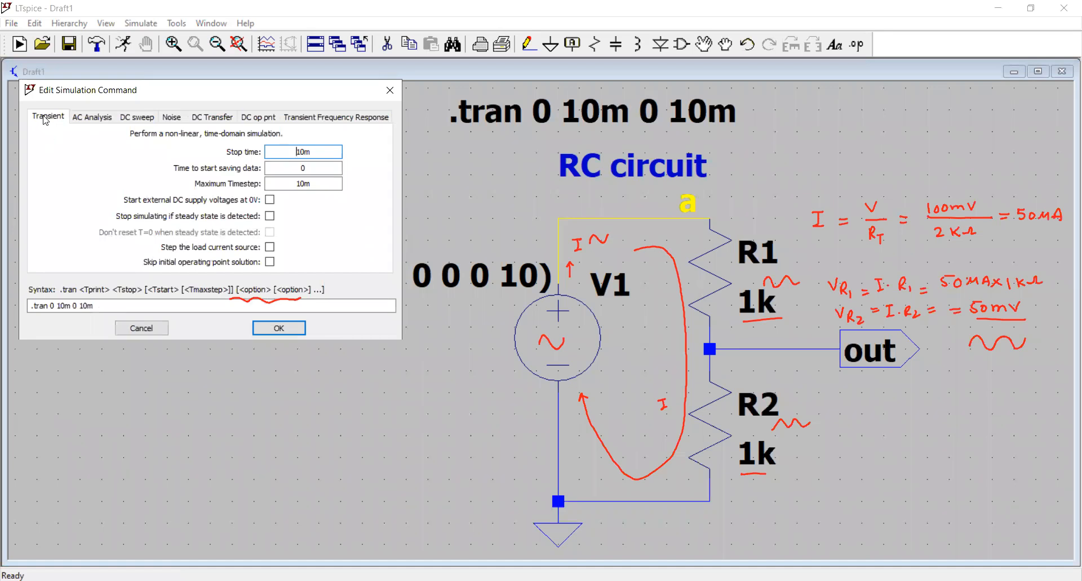
pyautogui.moveTo(289, 156); pyautogui.dragTo(282, 156)
pyautogui.click(320, 153)
pyautogui.moveTo(317, 101); pyautogui.dragTo(307, 360)
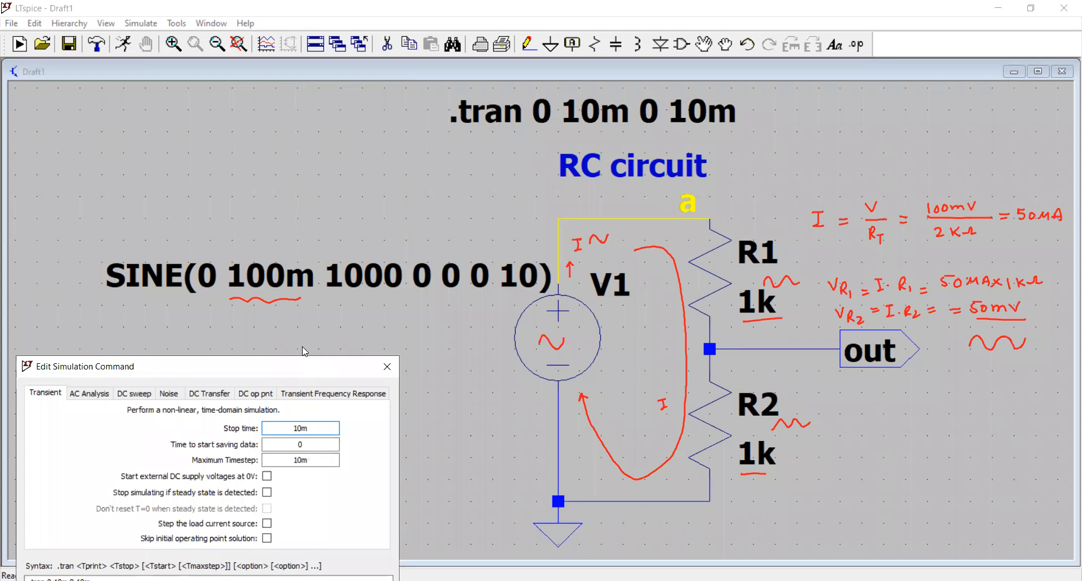
pyautogui.moveTo(303, 365); pyautogui.dragTo(304, 108)
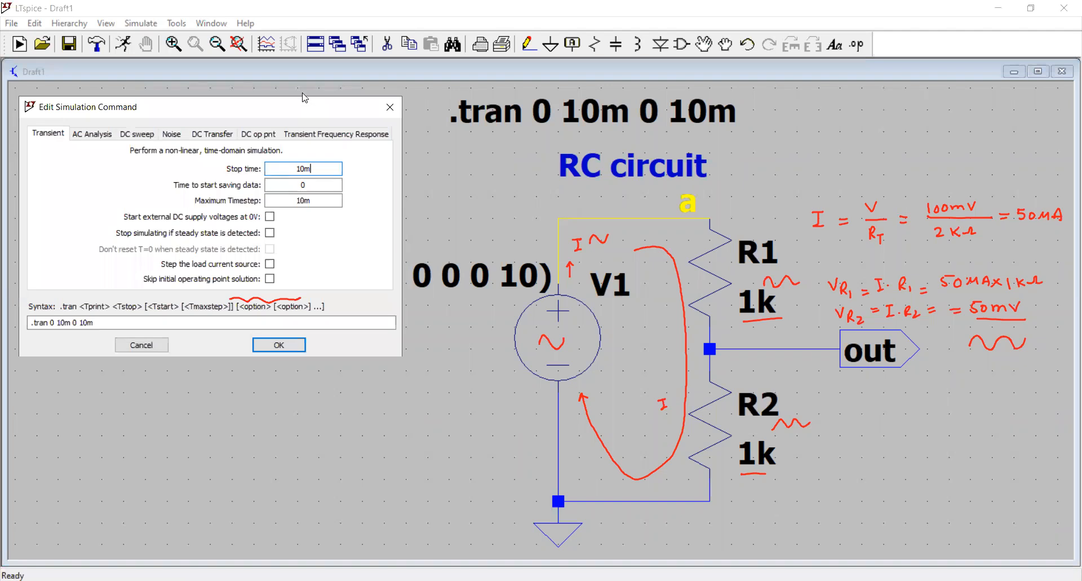
pyautogui.moveTo(306, 107); pyautogui.dragTo(305, 94)
# Step: Check the transient stop time and data start time, and set the maximum timestep to 1m
pyautogui.doubleClick(284, 162)
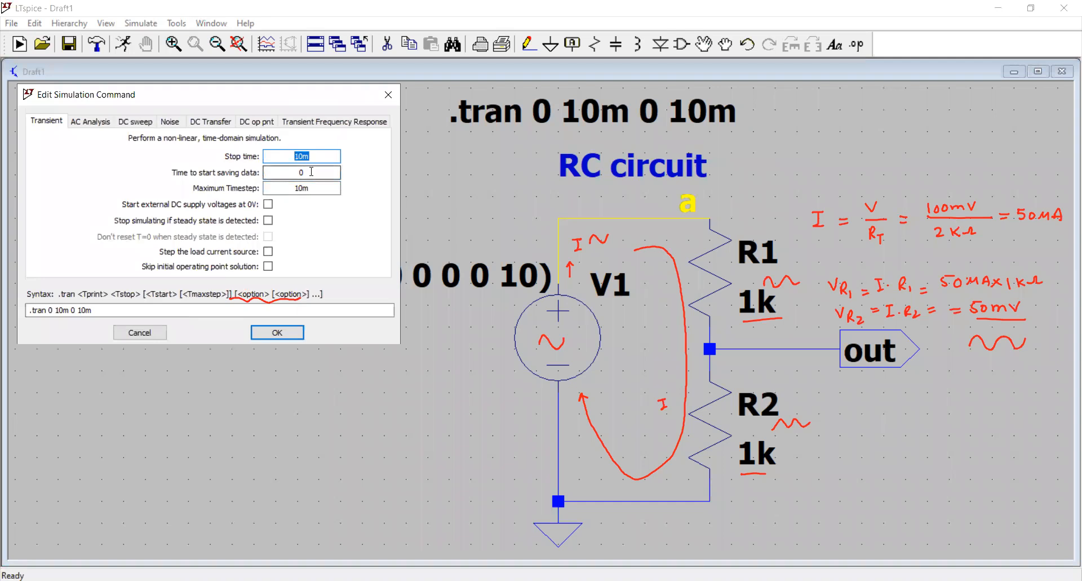
pyautogui.doubleClick(304, 173)
pyautogui.click(319, 173)
pyautogui.click(317, 160)
pyautogui.click(314, 187)
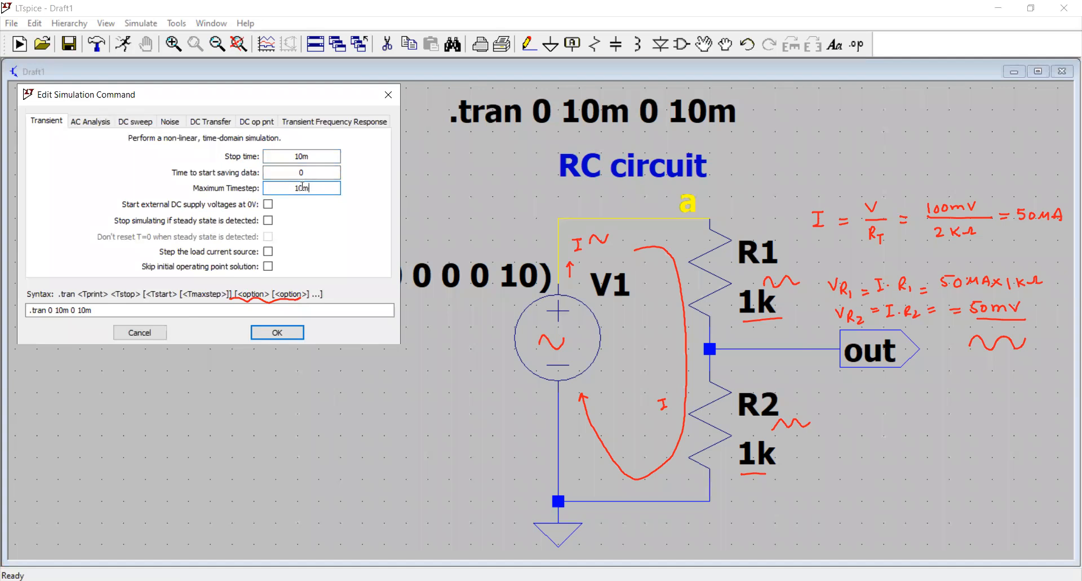
pyautogui.press('BackSpace')
# Step: Check each part of the .tran 0 10m 0 1m command against the transient settings and apply it to the schematic
pyautogui.moveTo(141, 310); pyautogui.dragTo(10, 305)
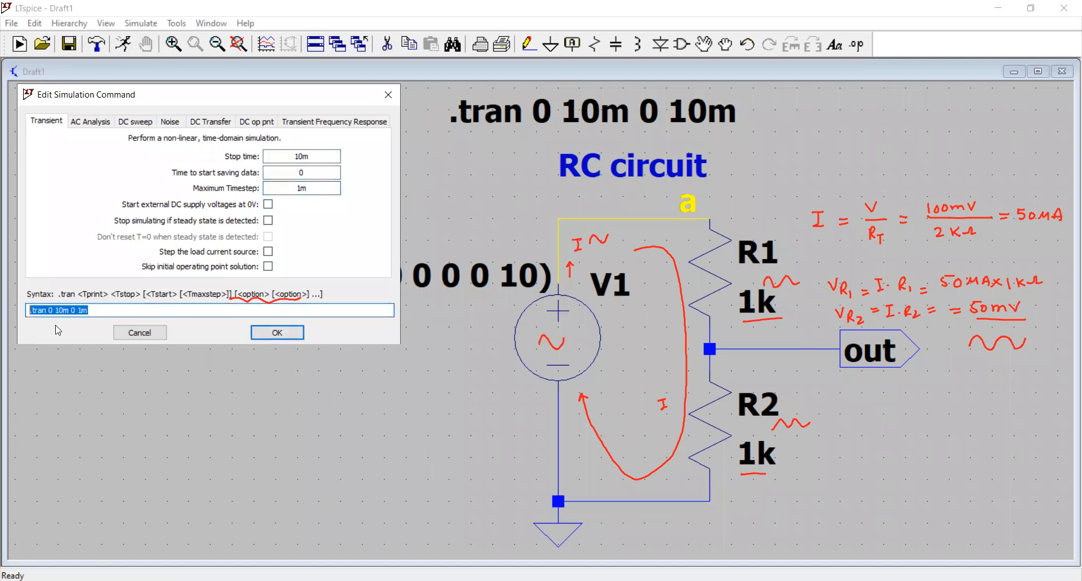
pyautogui.click(90, 311)
pyautogui.click(308, 156)
pyautogui.click(305, 172)
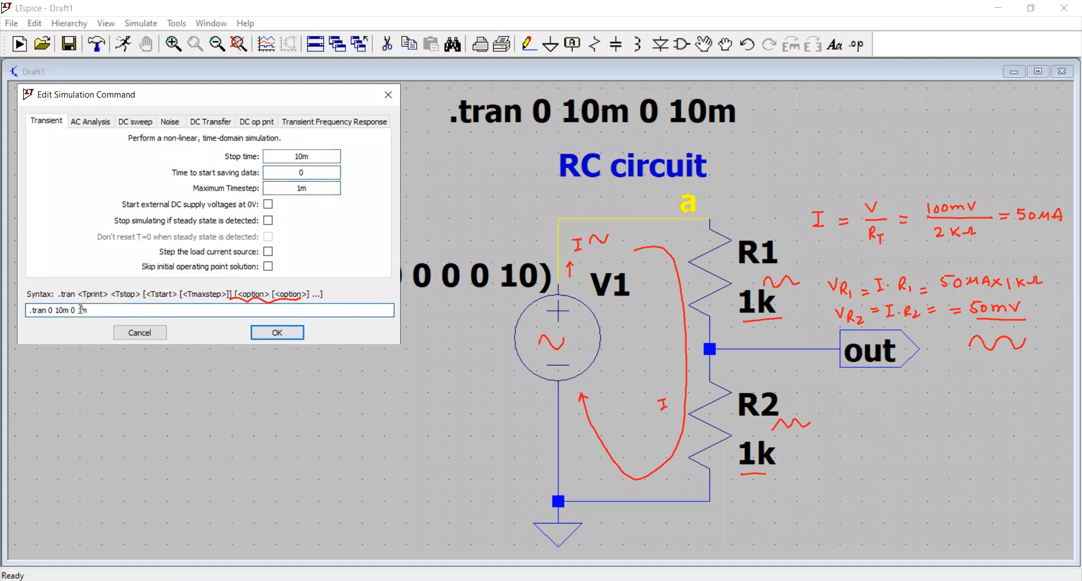
pyautogui.tripleClick(40, 310)
pyautogui.click(39, 310)
pyautogui.doubleClick(50, 310)
pyautogui.doubleClick(62, 310)
pyautogui.click(85, 310)
pyautogui.doubleClick(84, 310)
pyautogui.click(104, 313)
pyautogui.click(282, 336)
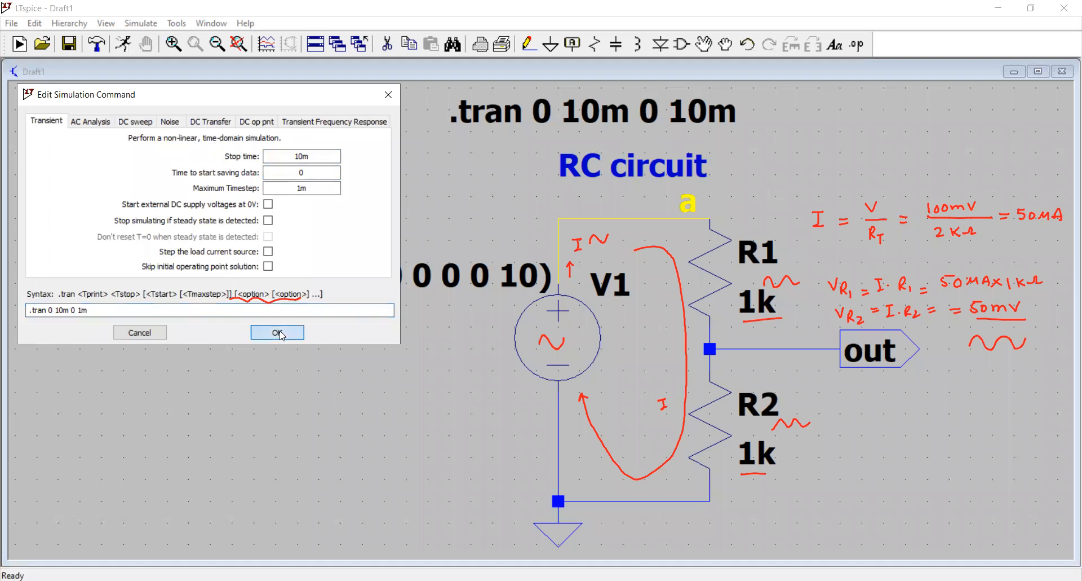
pyautogui.click(278, 333)
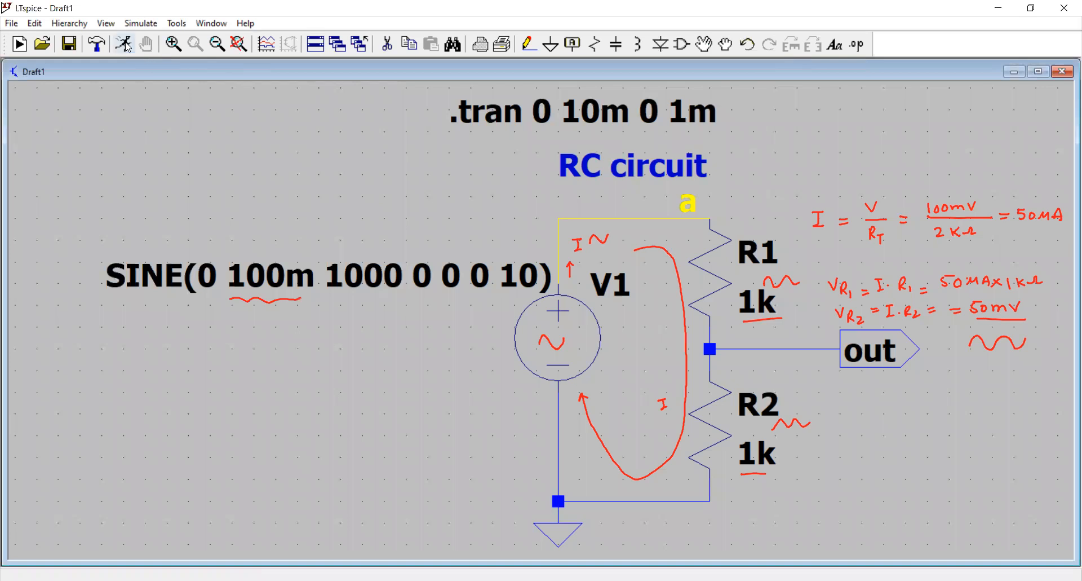
# Step: Run the transient simulation and plot the voltages at nets a and out
pyautogui.click(141, 23)
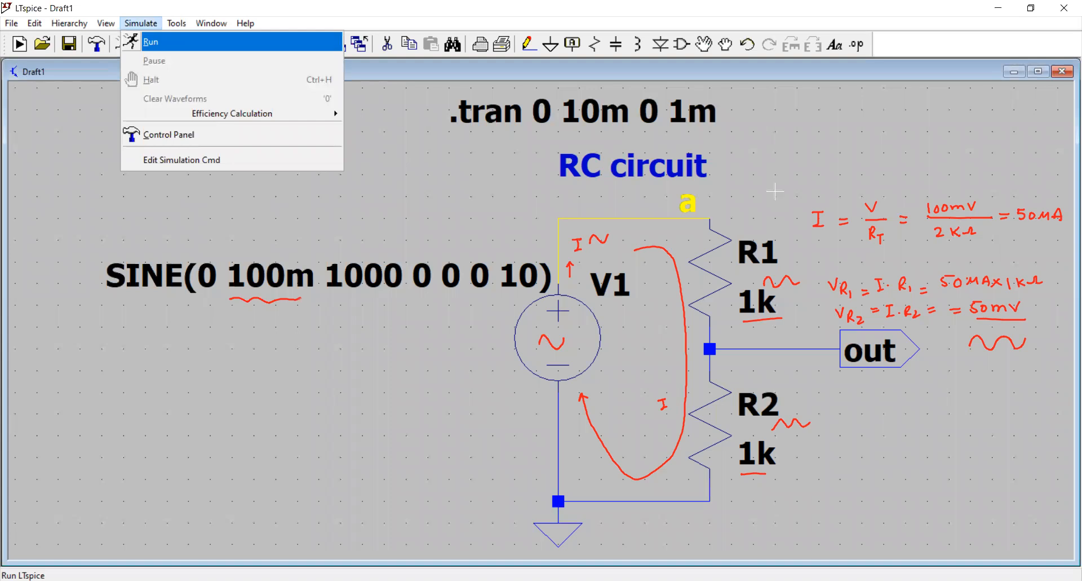
pyautogui.press('Return')
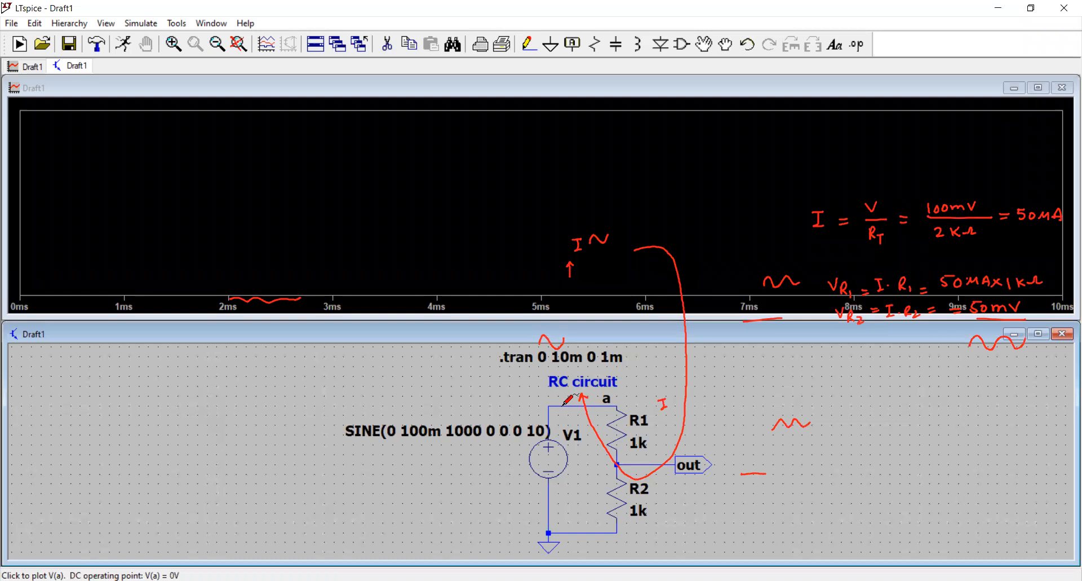
pyautogui.click(563, 405)
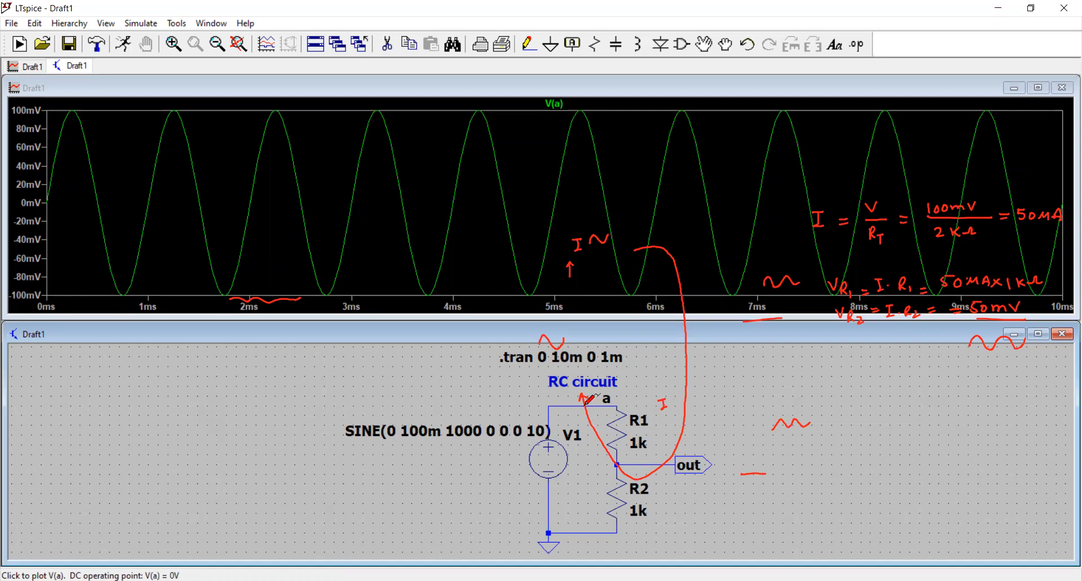
pyautogui.click(650, 463)
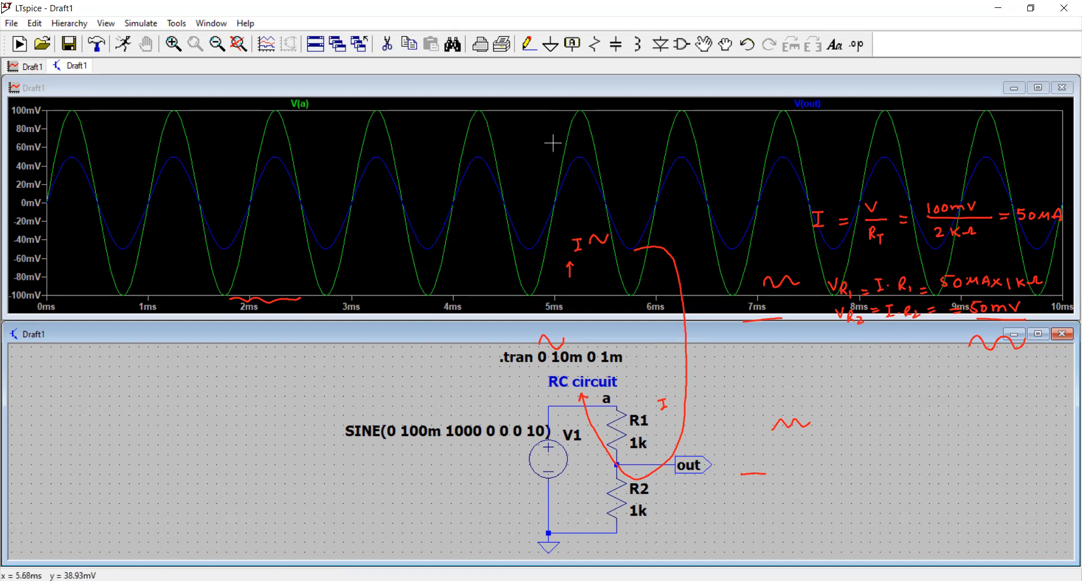
# Step: Add an empty plot pane above the voltage waveforms and open the trace selection for it
pyautogui.rightClick(622, 150)
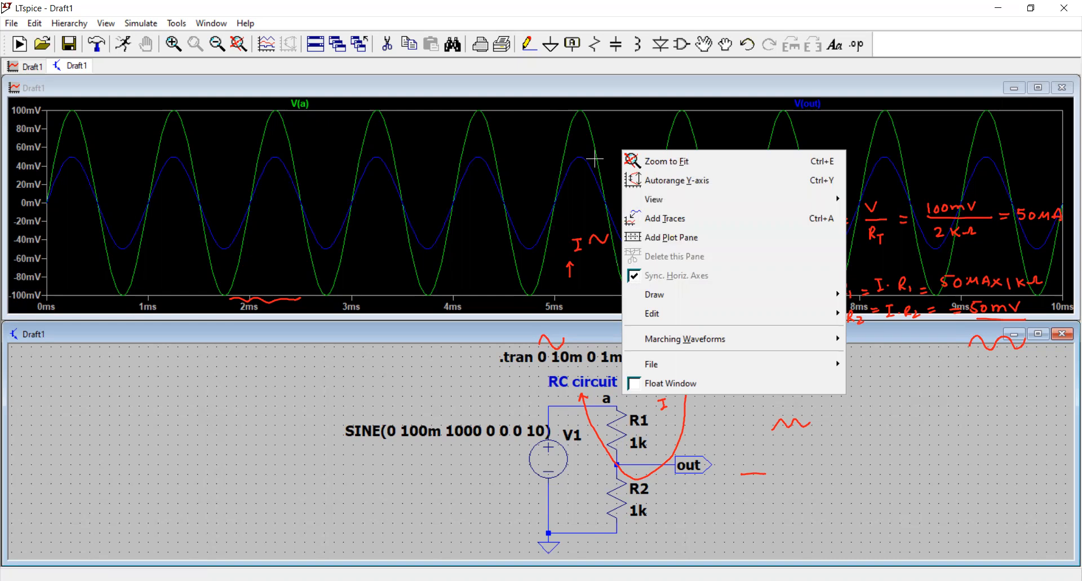
pyautogui.click(625, 148)
pyautogui.rightClick(627, 151)
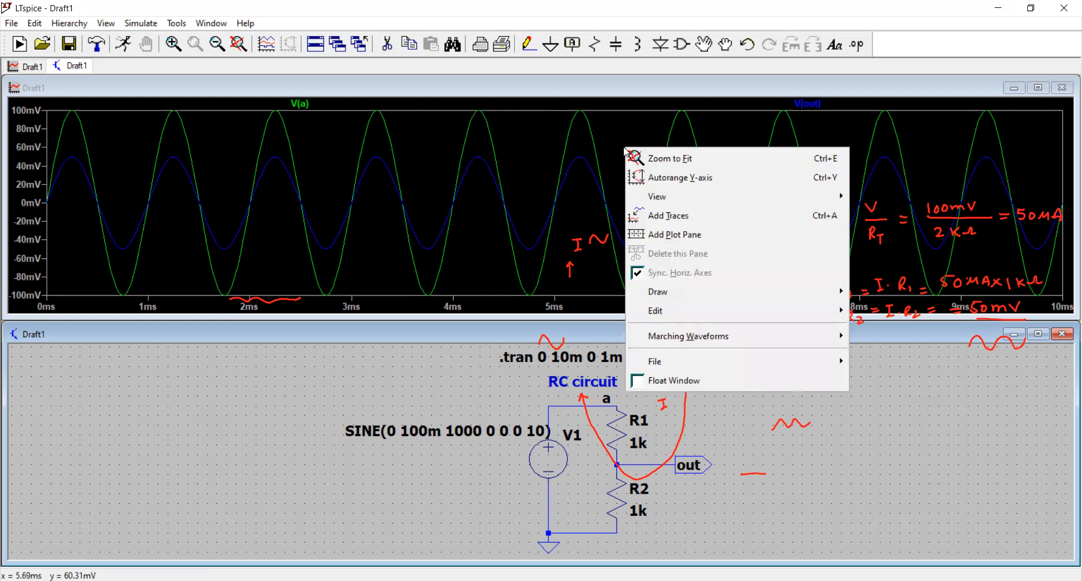
pyautogui.click(674, 241)
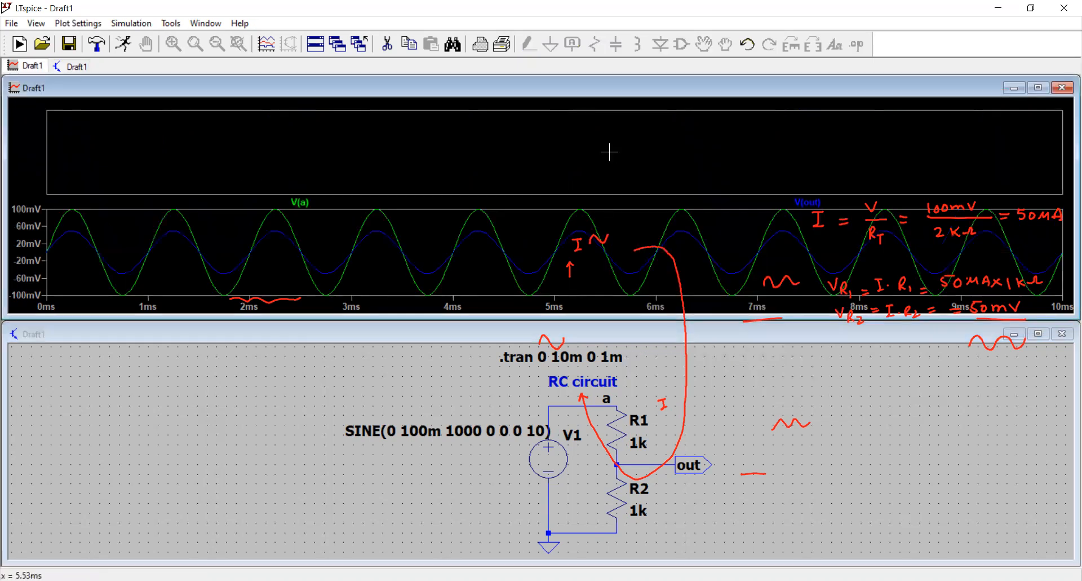
pyautogui.rightClick(573, 136)
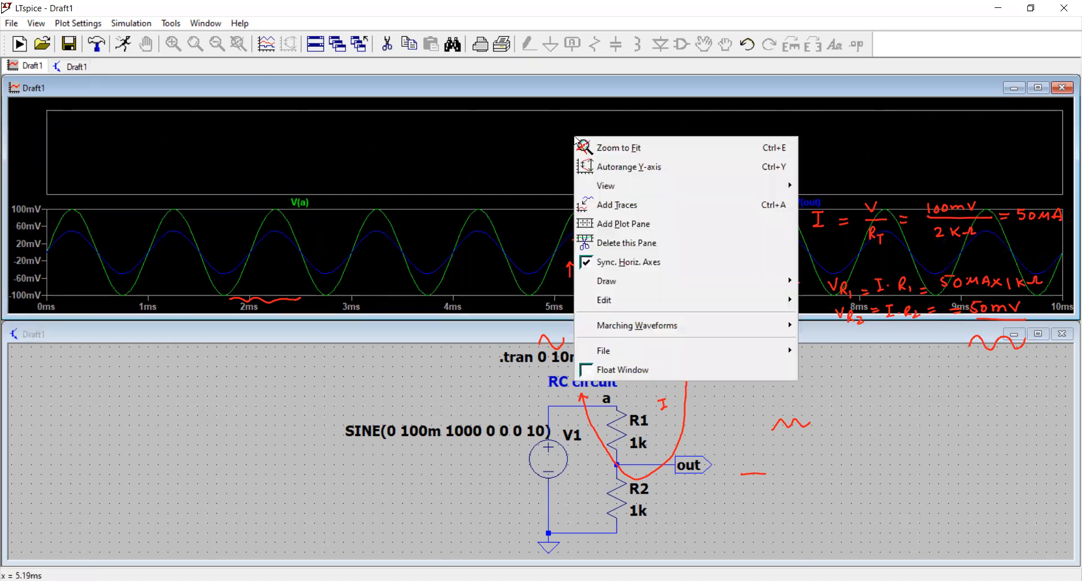
pyautogui.click(627, 208)
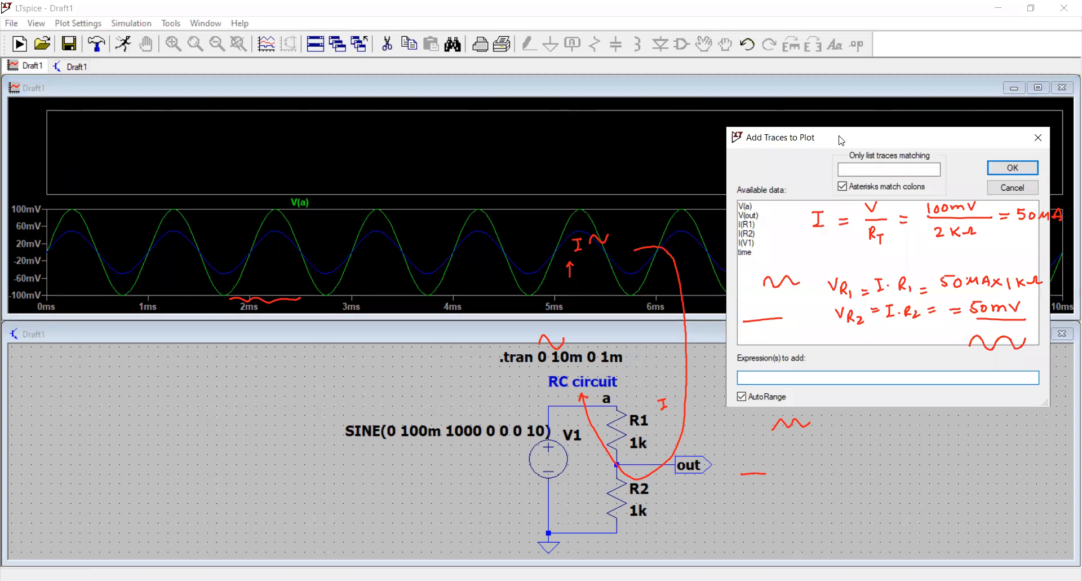
pyautogui.moveTo(841, 140); pyautogui.dragTo(216, 228)
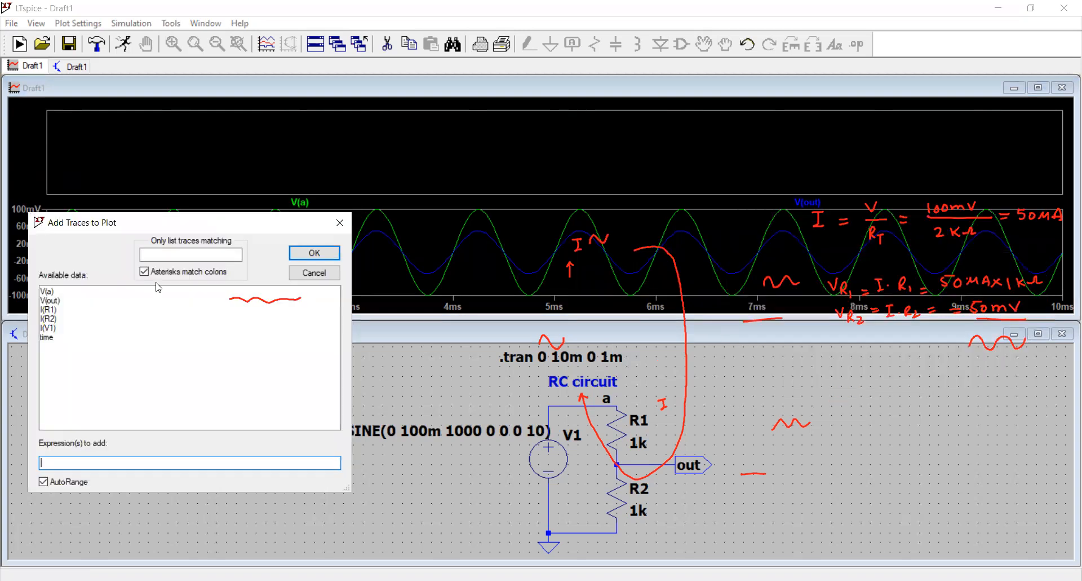
pyautogui.click(51, 291)
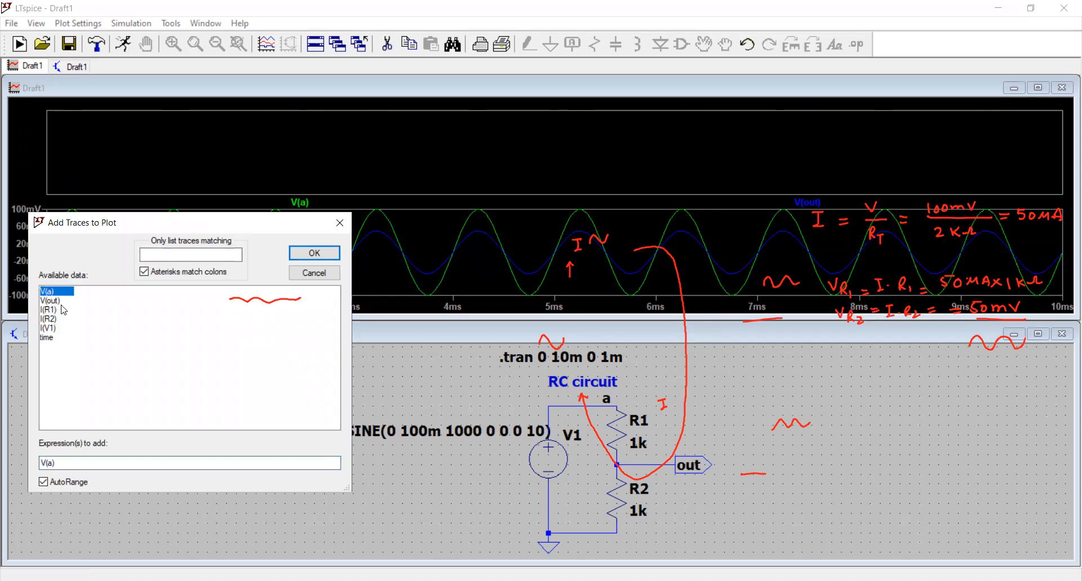
pyautogui.click(60, 301)
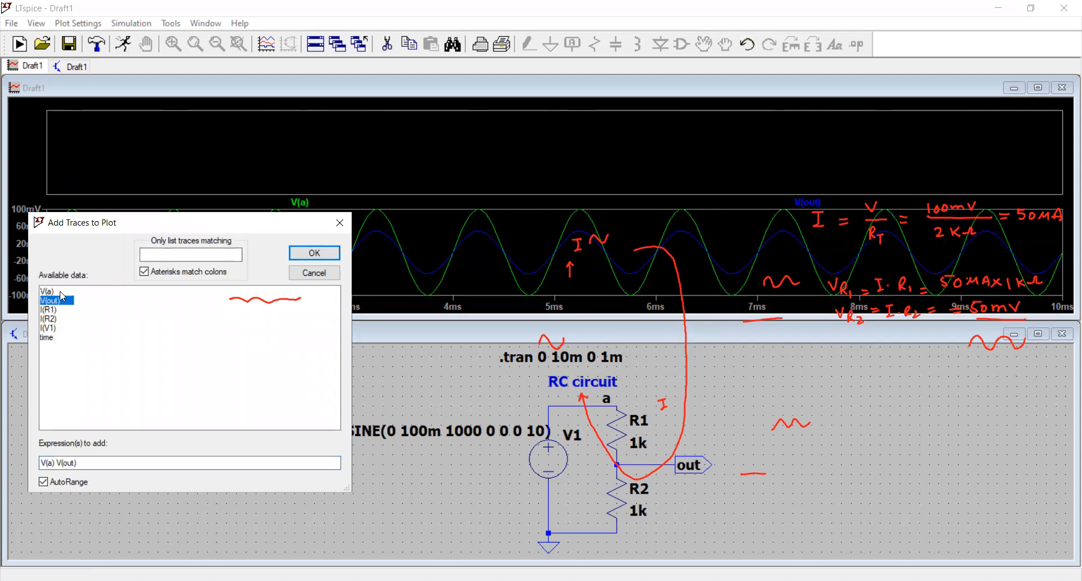
pyautogui.click(60, 291)
pyautogui.click(61, 299)
pyautogui.click(61, 292)
pyautogui.click(54, 327)
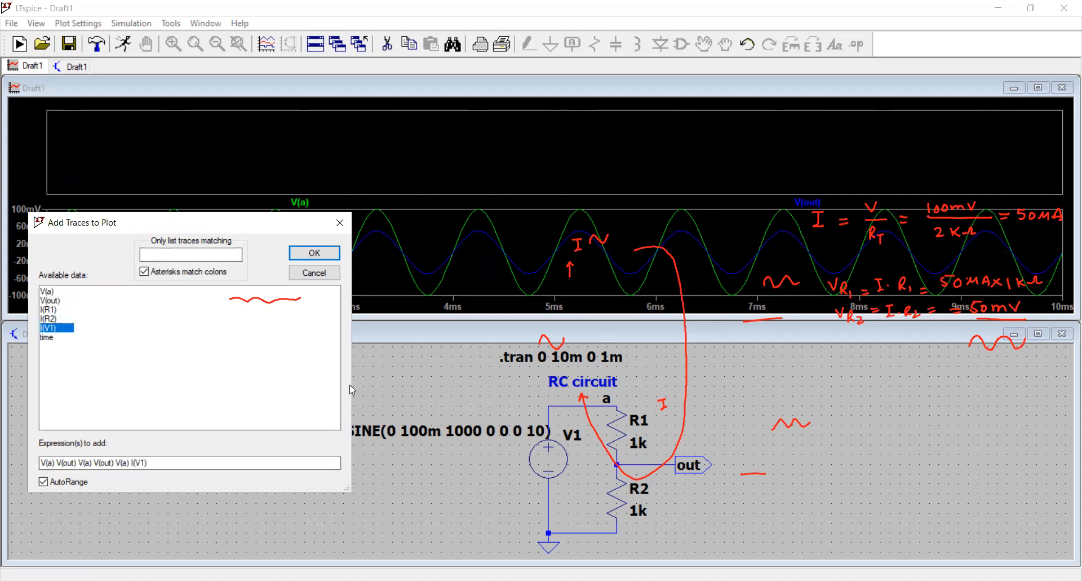
pyautogui.moveTo(351, 385); pyautogui.dragTo(420, 389)
pyautogui.click(53, 309)
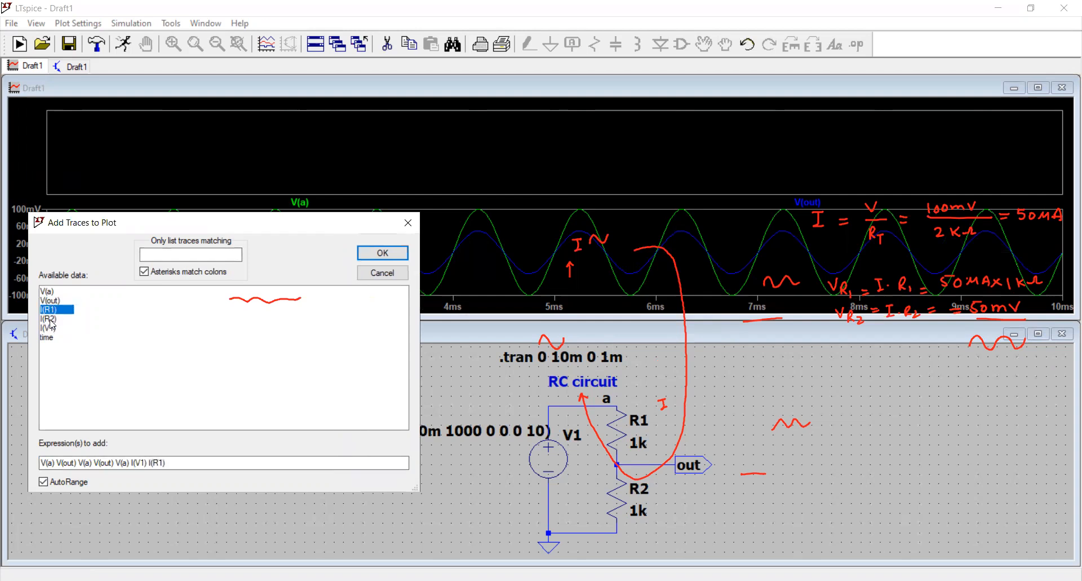
pyautogui.click(52, 319)
pyautogui.click(51, 328)
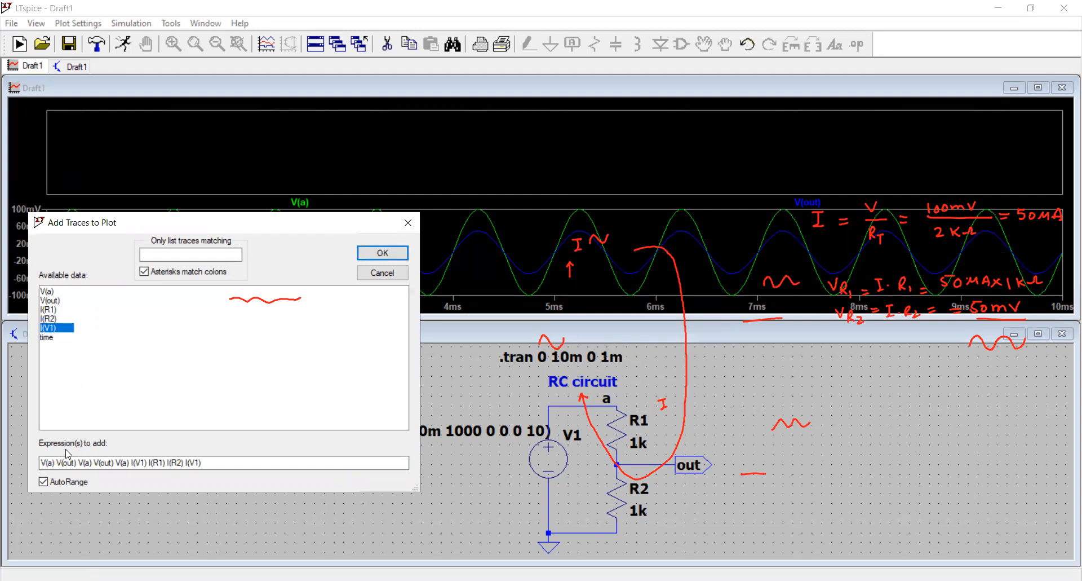
pyautogui.moveTo(230, 463); pyautogui.dragTo(2, 462)
pyautogui.press('BackSpace')
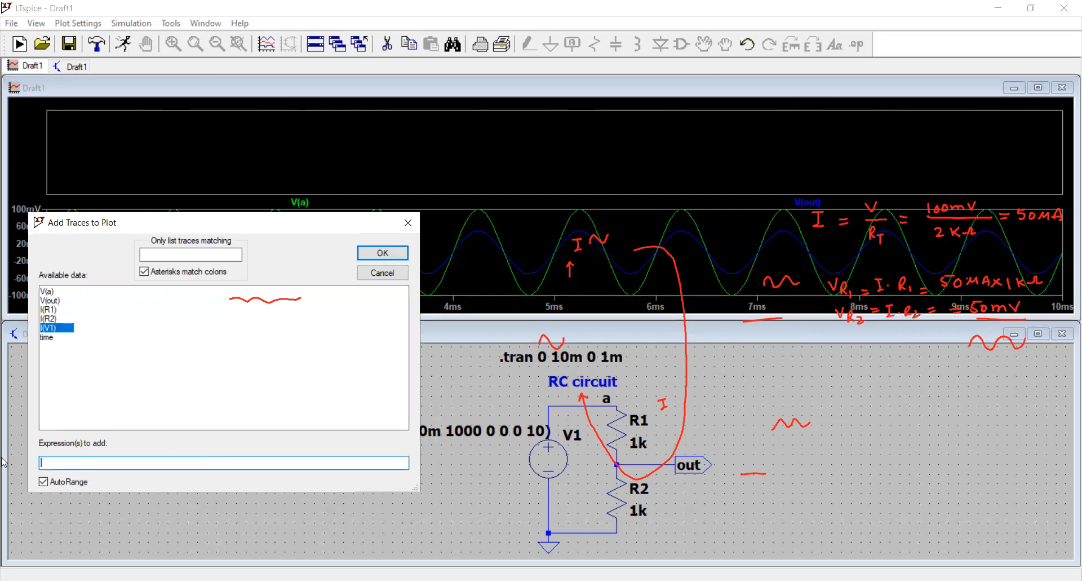
# Step: Plot only the source current I(V1) in the new upper pane
pyautogui.click(50, 318)
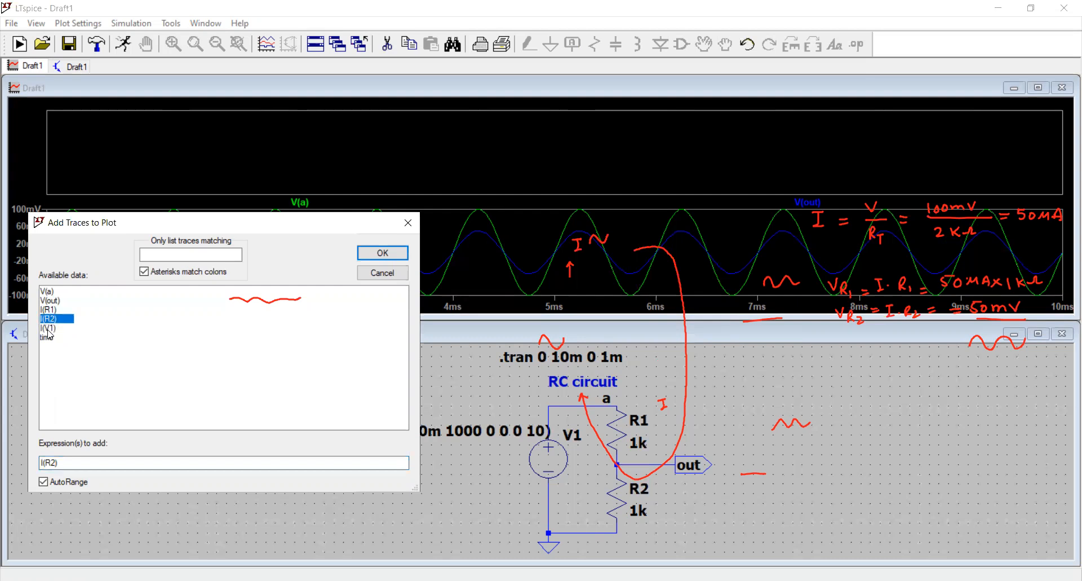
pyautogui.click(49, 328)
pyautogui.moveTo(61, 463); pyautogui.dragTo(21, 469)
pyautogui.press('BackSpace')
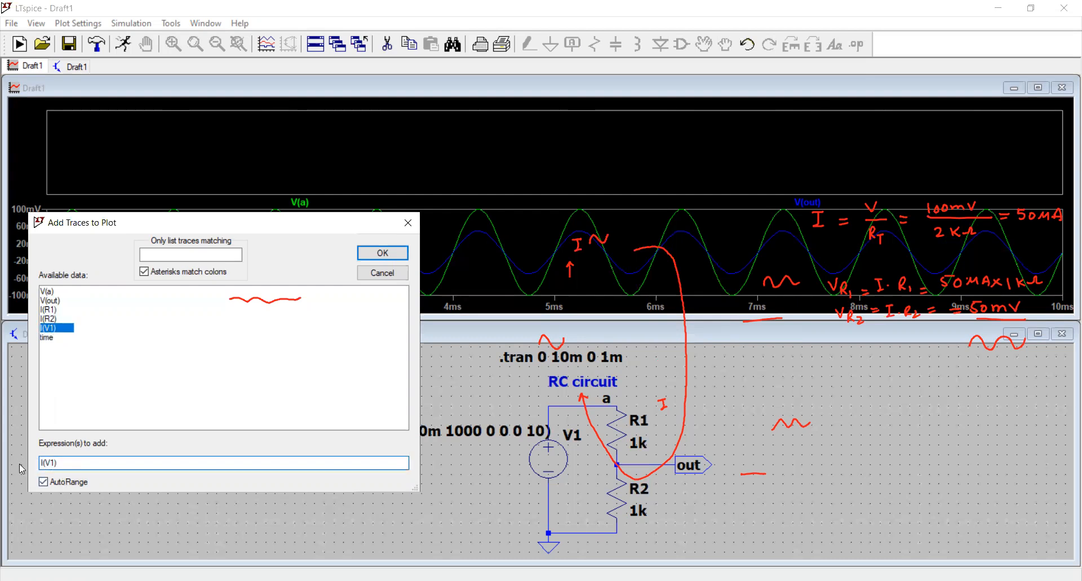
pyautogui.click(382, 253)
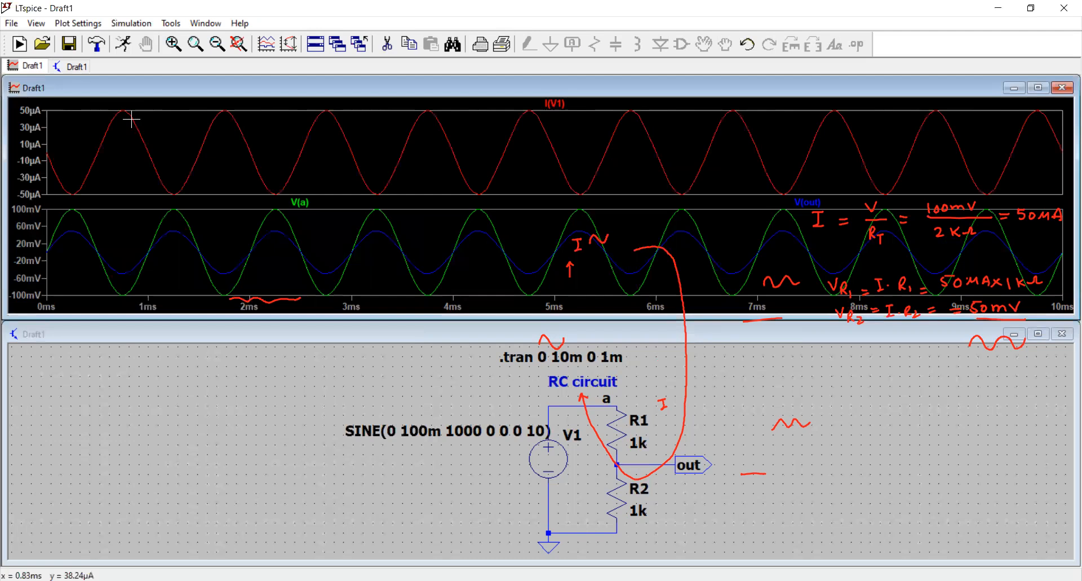
# Step: Add the resistor currents I(R1) and I(R2) to the pane showing the source current
pyautogui.rightClick(586, 136)
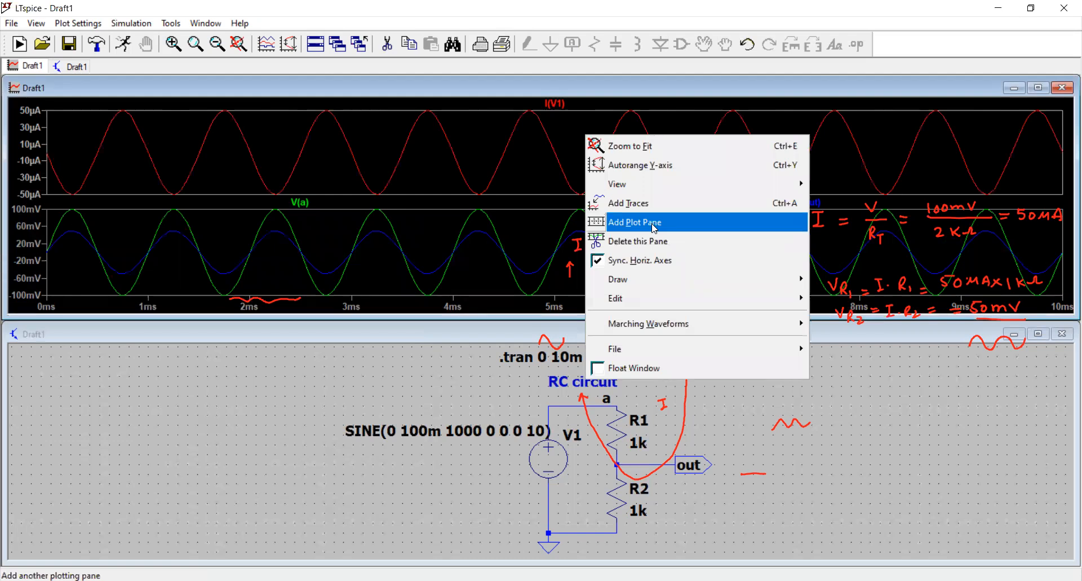
pyautogui.click(638, 203)
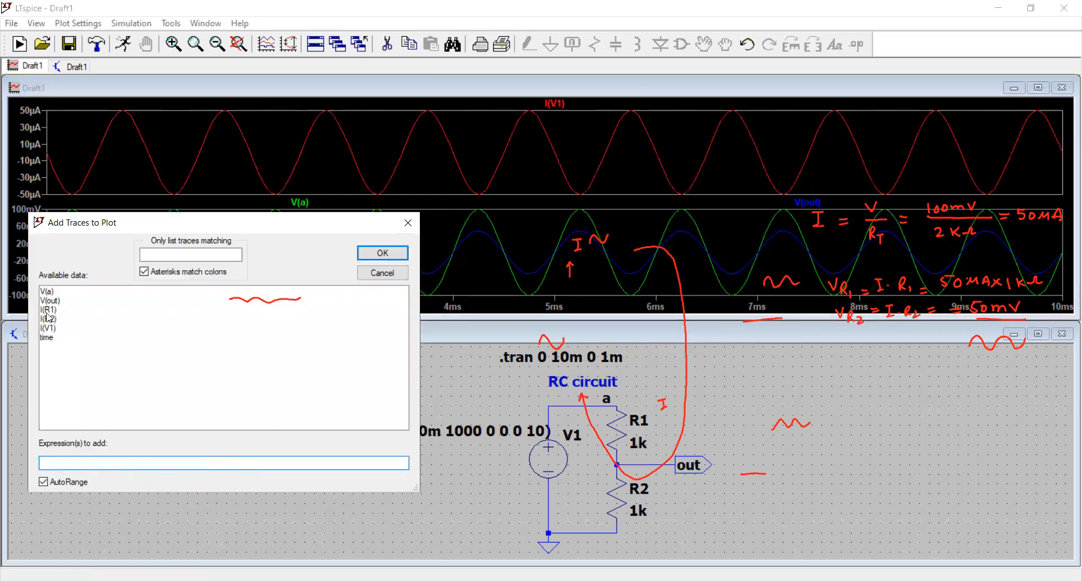
pyautogui.click(48, 309)
pyautogui.click(48, 318)
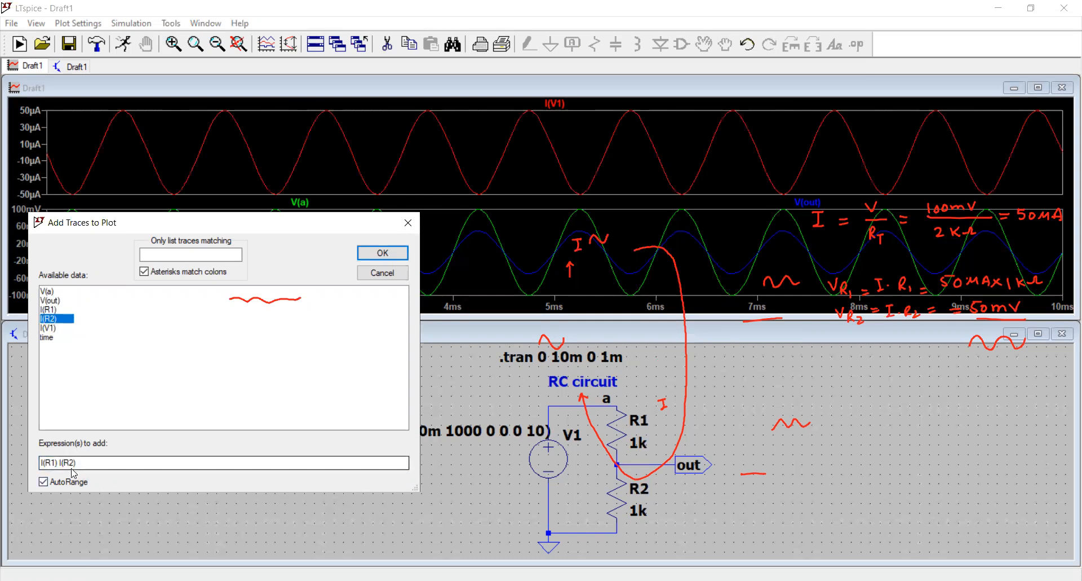
pyautogui.moveTo(79, 462); pyautogui.dragTo(17, 454)
pyautogui.click(124, 459)
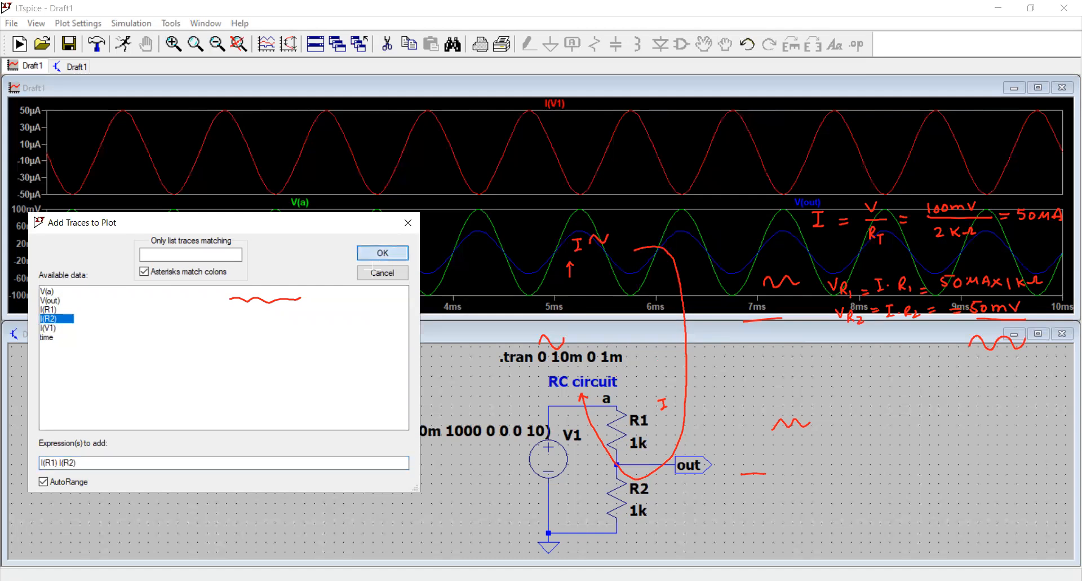
pyautogui.click(381, 253)
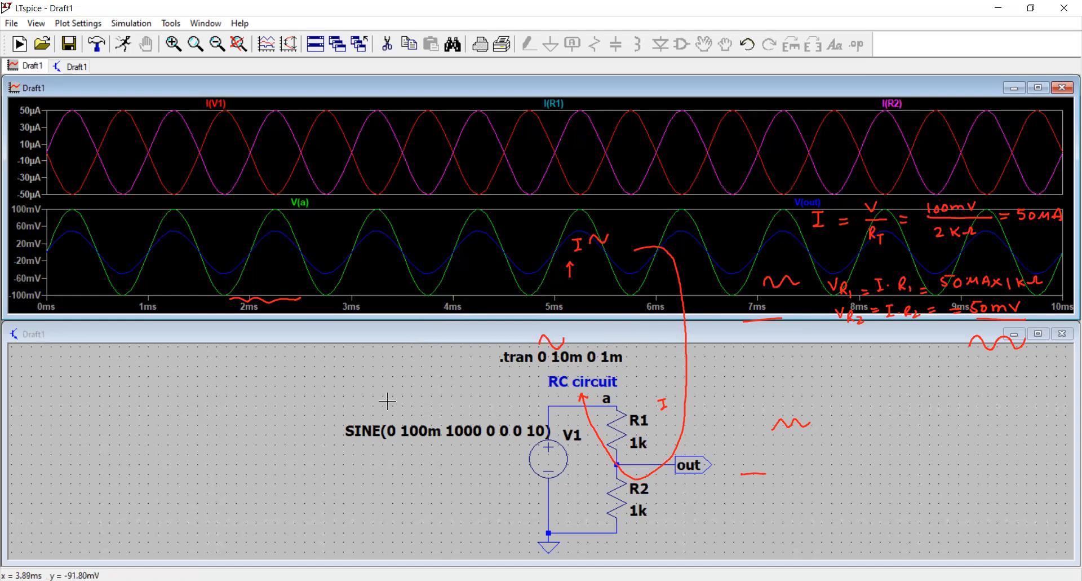
# Step: Add another plot pane above the current waveforms and plot I(R1), I(R2) and I(V1) in it by probing the schematic components
pyautogui.rightClick(411, 177)
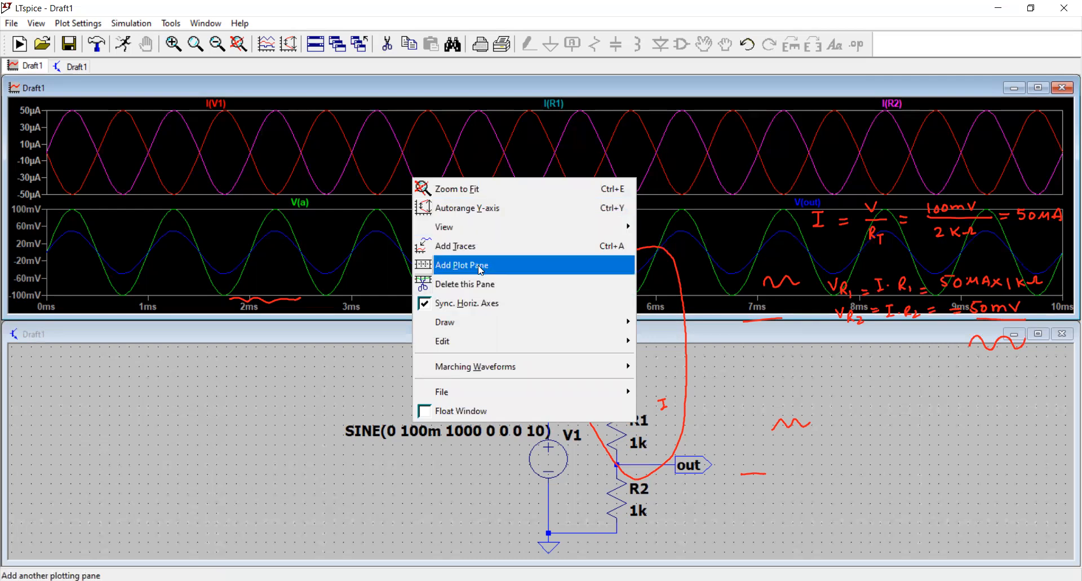
pyautogui.click(478, 266)
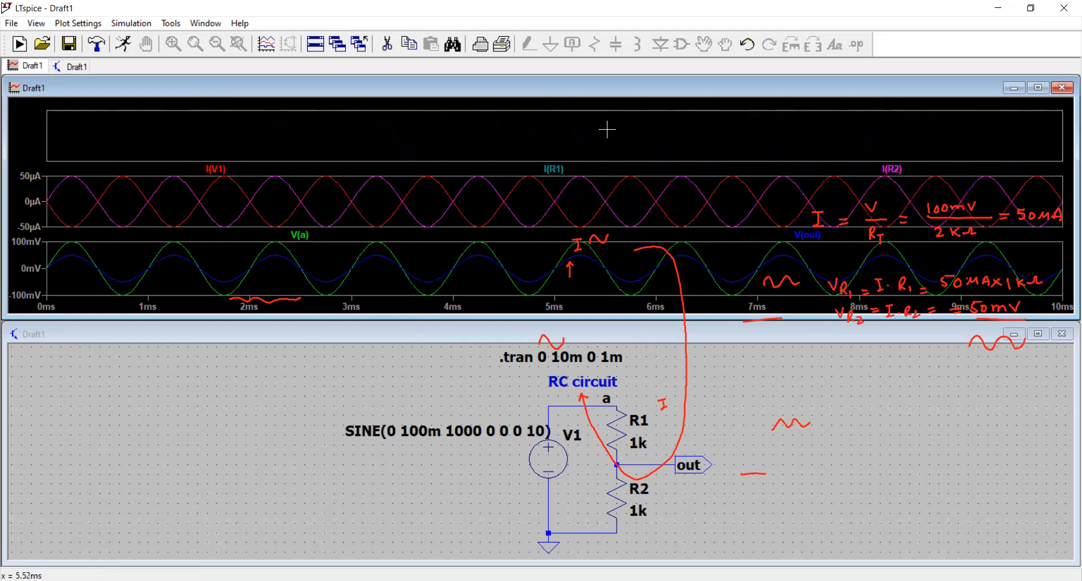
pyautogui.click(658, 384)
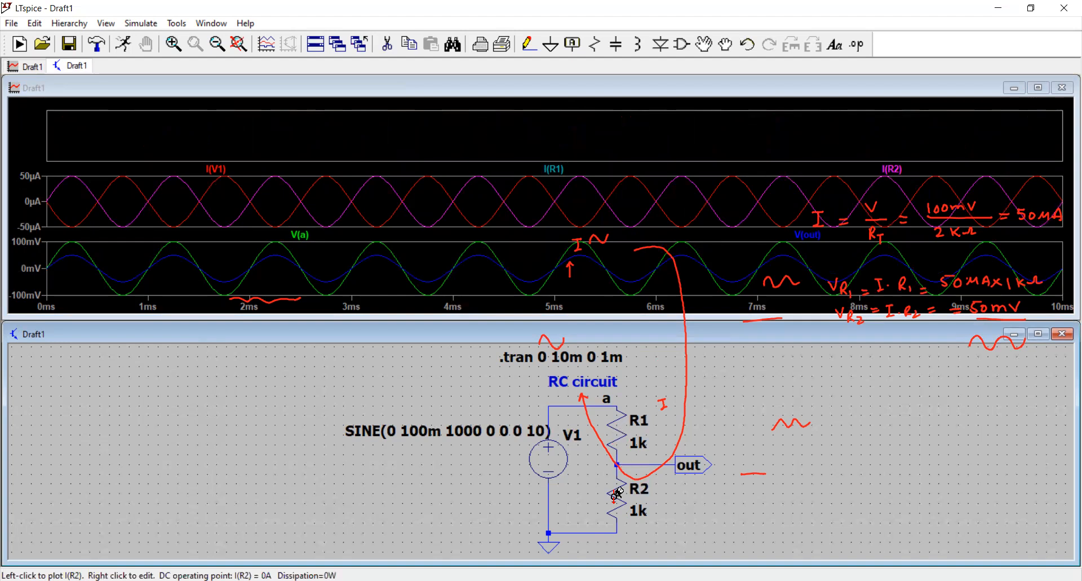
pyautogui.click(619, 423)
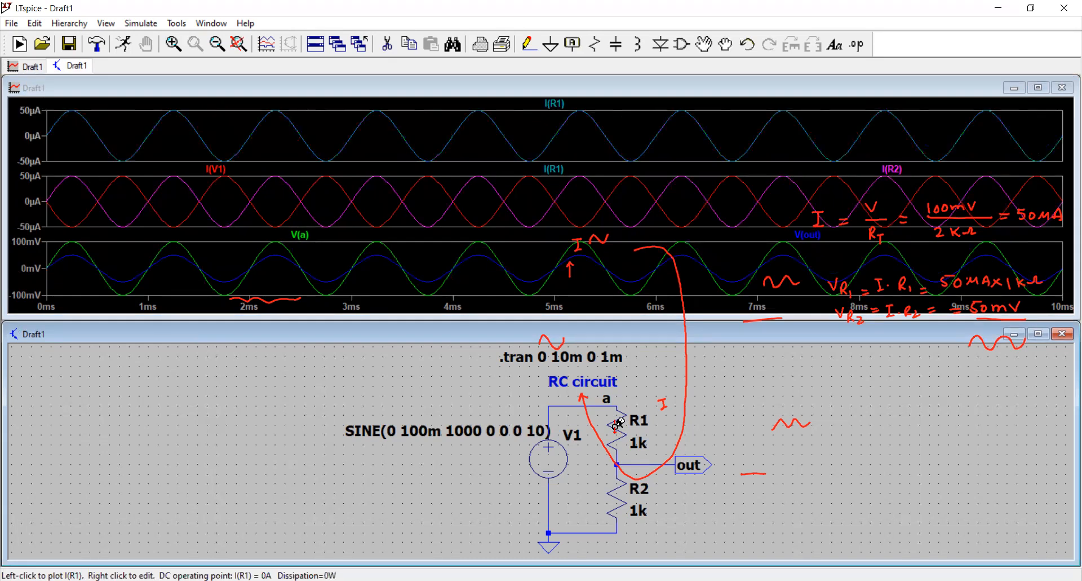
pyautogui.click(616, 491)
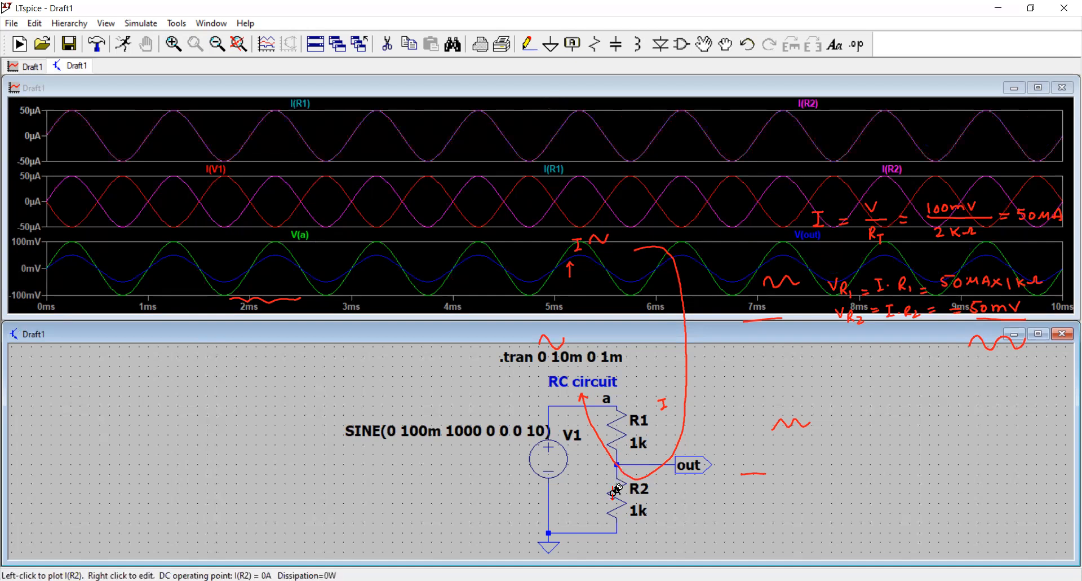
pyautogui.click(554, 455)
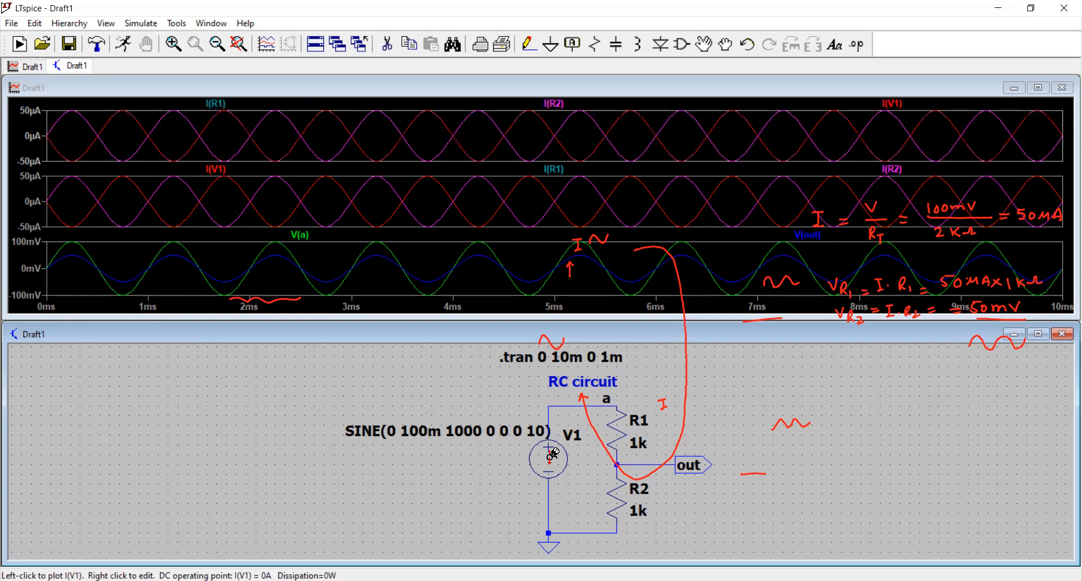